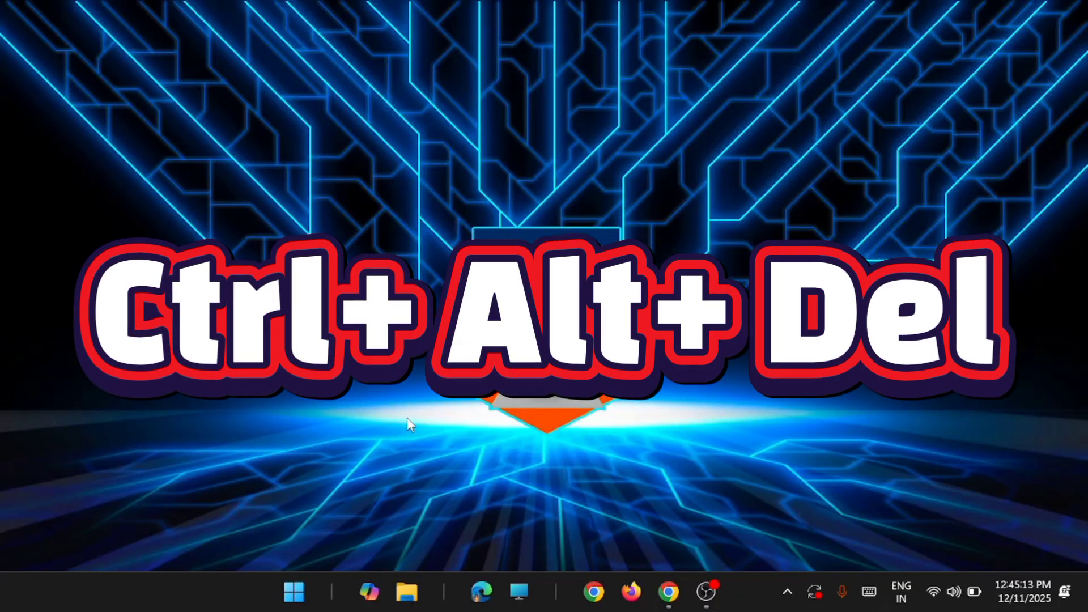
# Open Task Manager, move it around the screen to watch for flicker, then close it.
pyautogui.rightClick(293, 599)
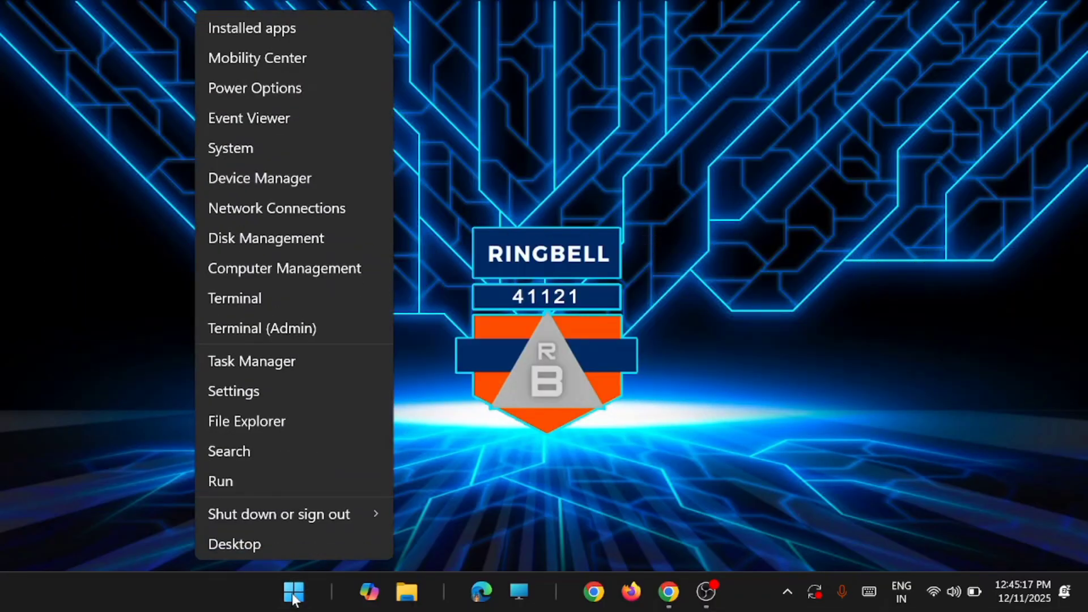
pyautogui.click(306, 372)
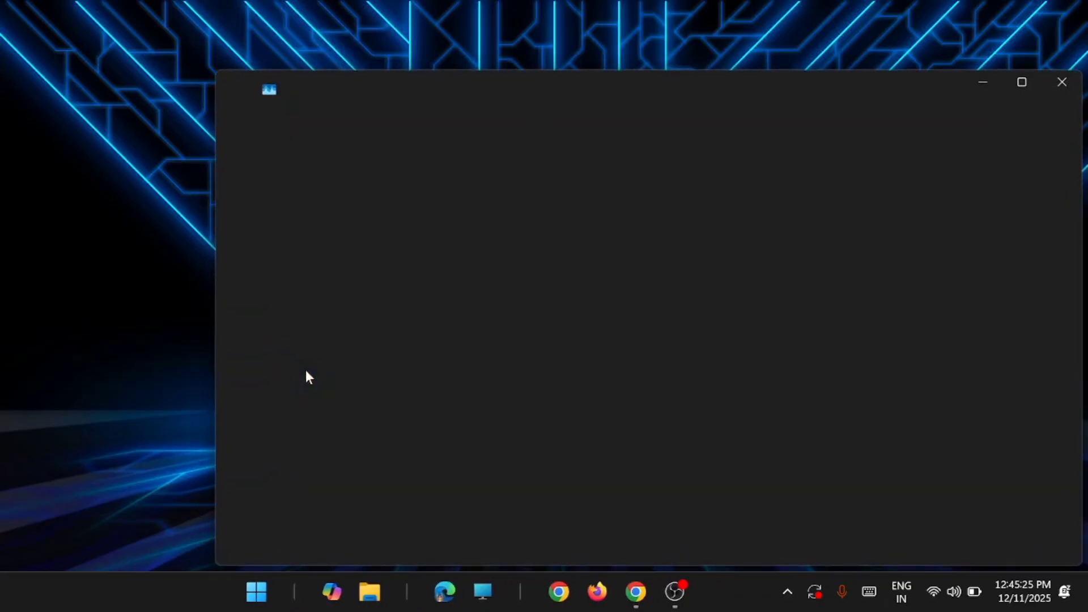
pyautogui.moveTo(455, 84); pyautogui.dragTo(348, 58)
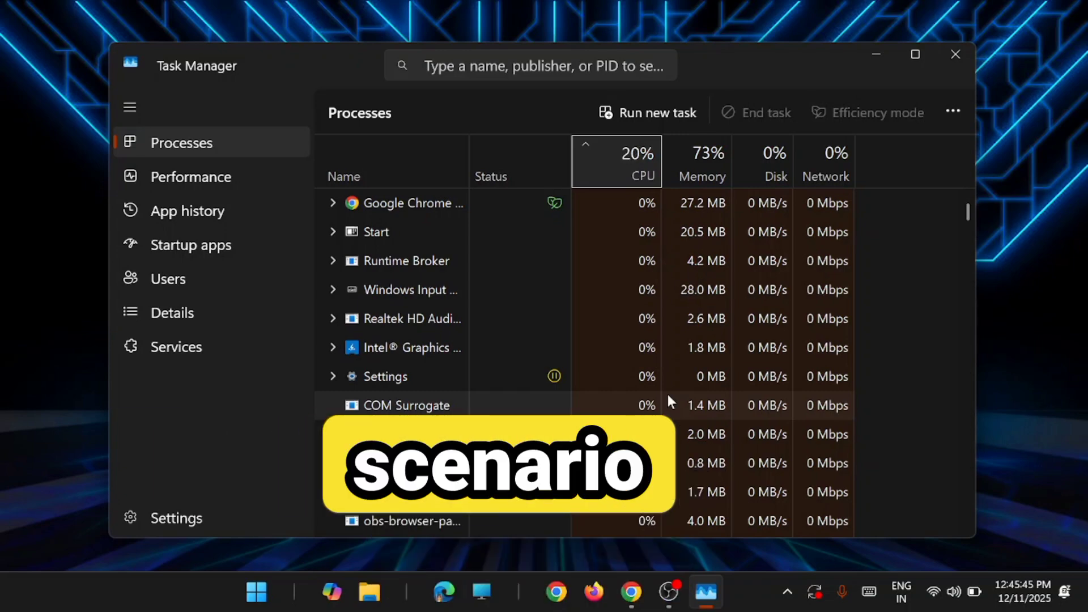
pyautogui.moveTo(632, 590)
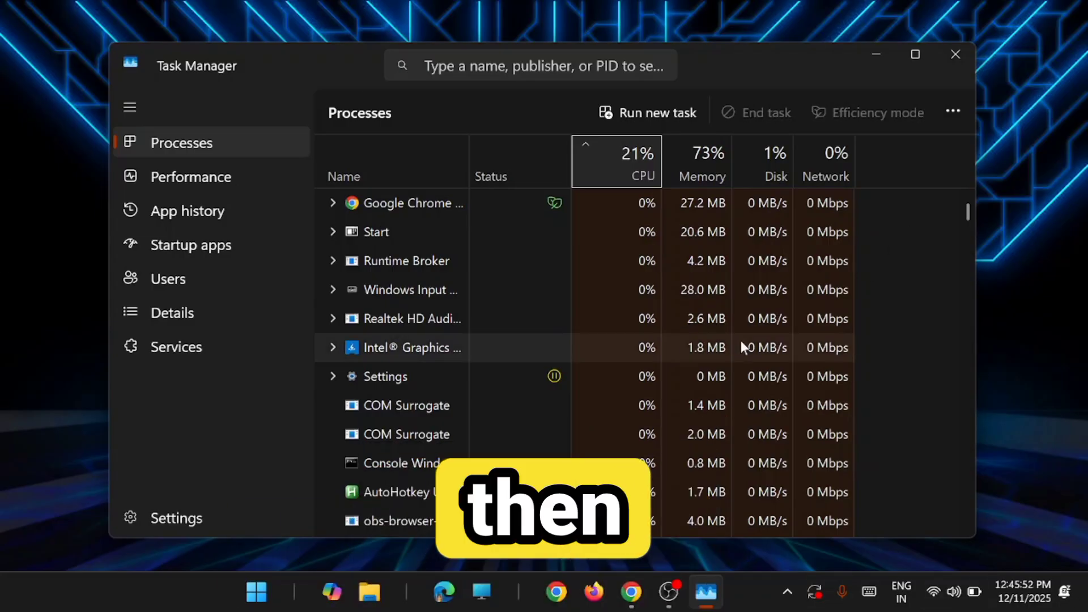
pyautogui.moveTo(739, 76); pyautogui.dragTo(790, 114)
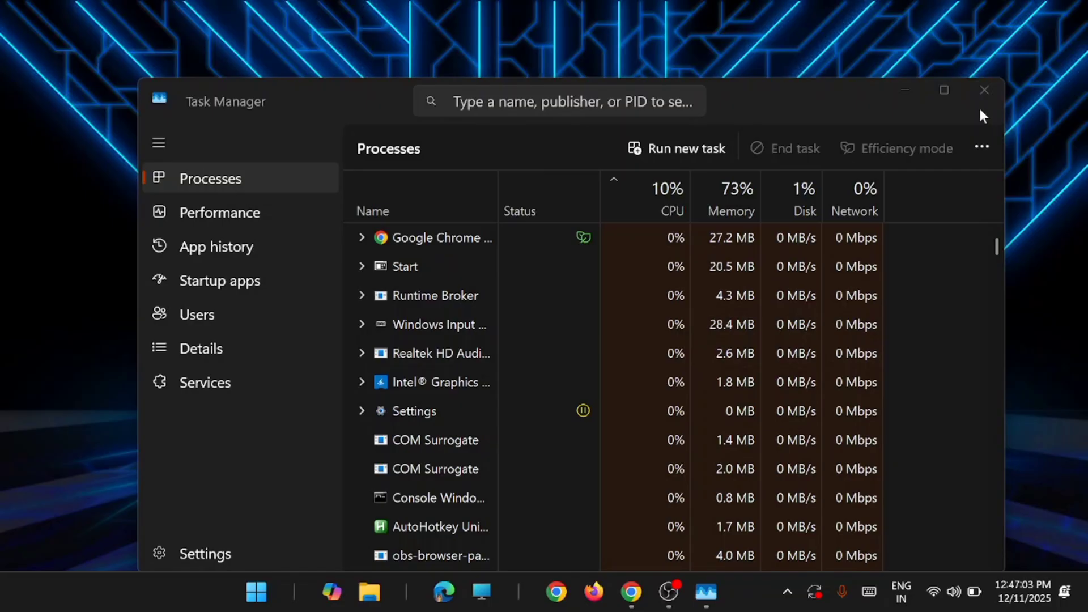
pyautogui.click(983, 92)
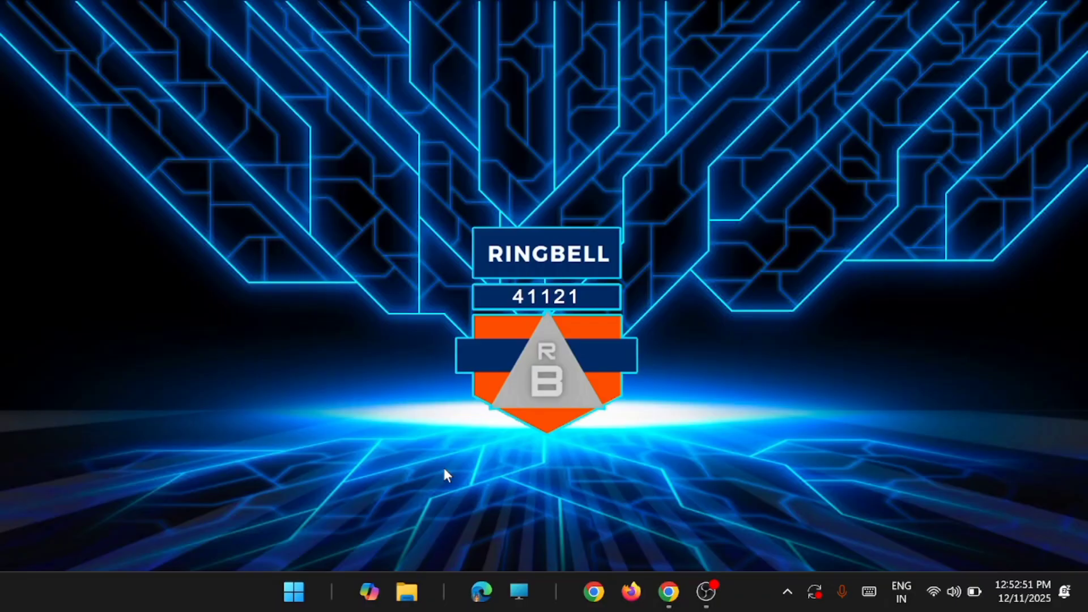
# Show the Driver page of Intel(R) UHD Graphics in Device Manager (driver 32.0.101.7029).
pyautogui.rightClick(292, 592)
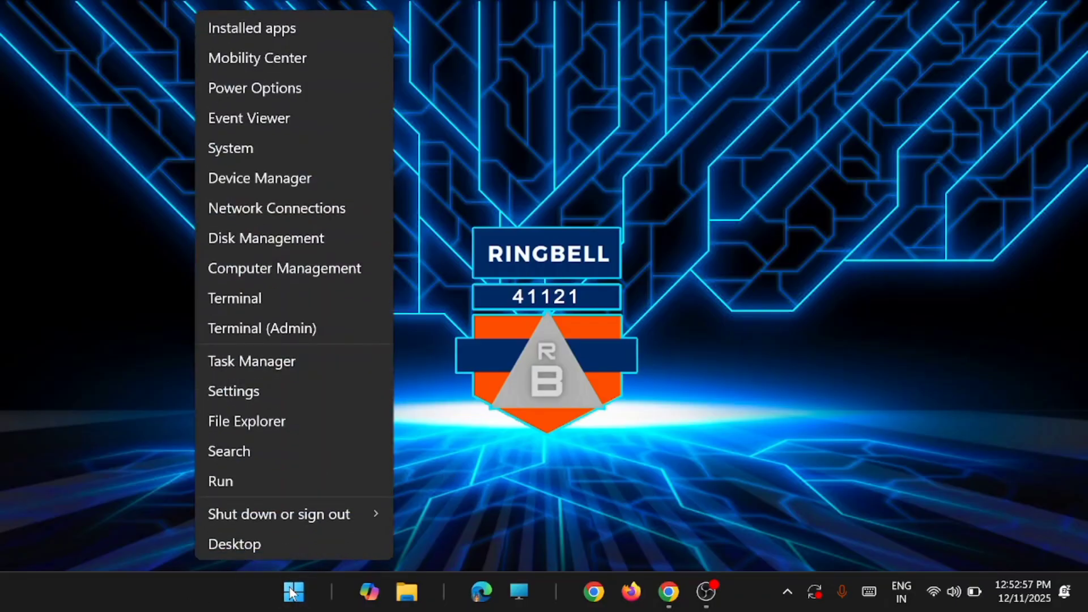
pyautogui.click(272, 182)
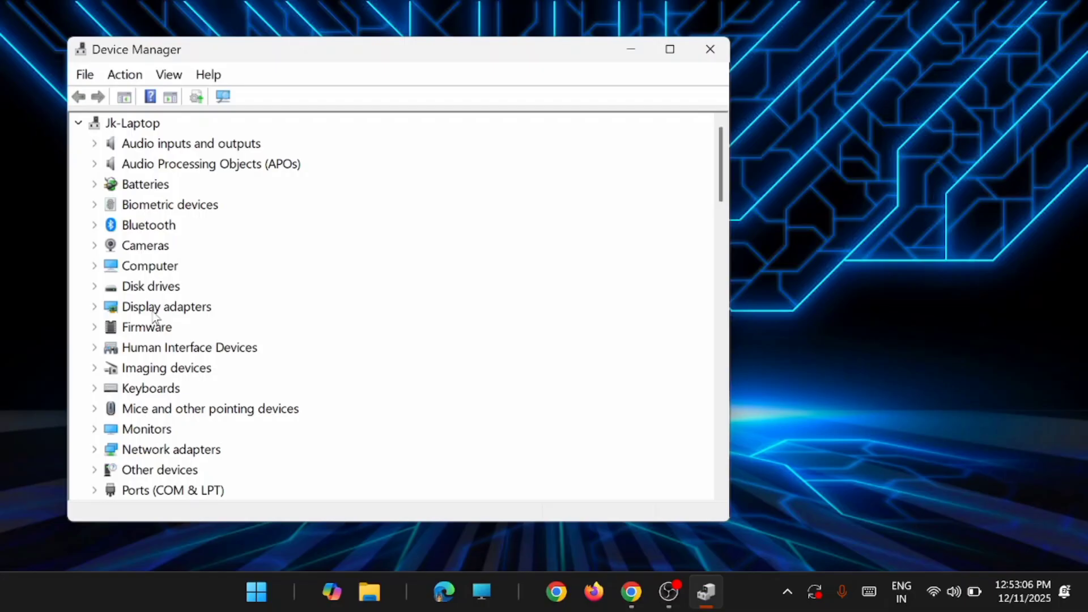
pyautogui.click(95, 307)
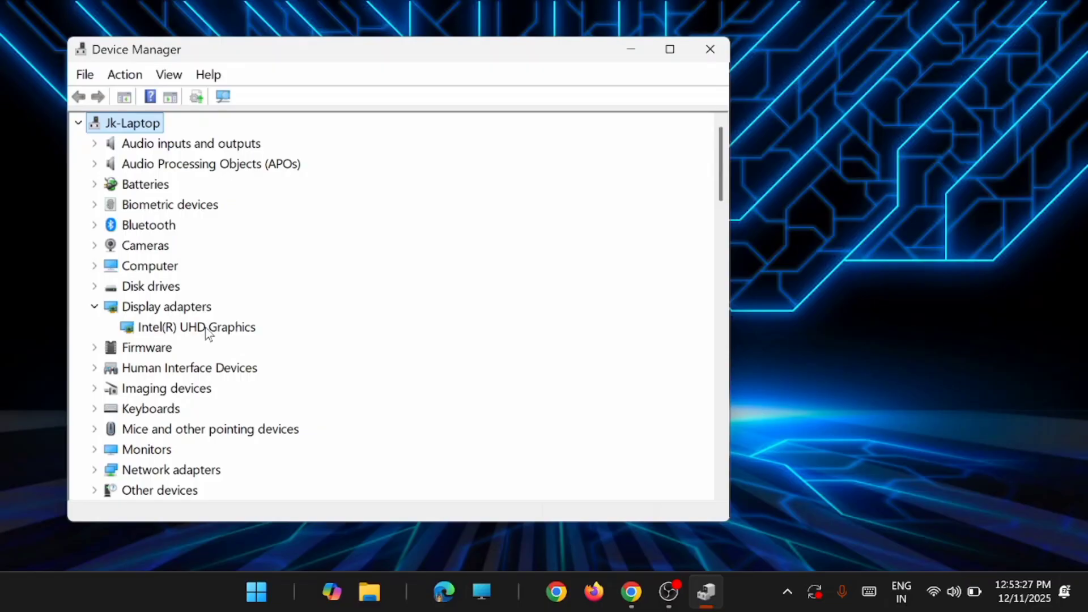
pyautogui.rightClick(206, 332)
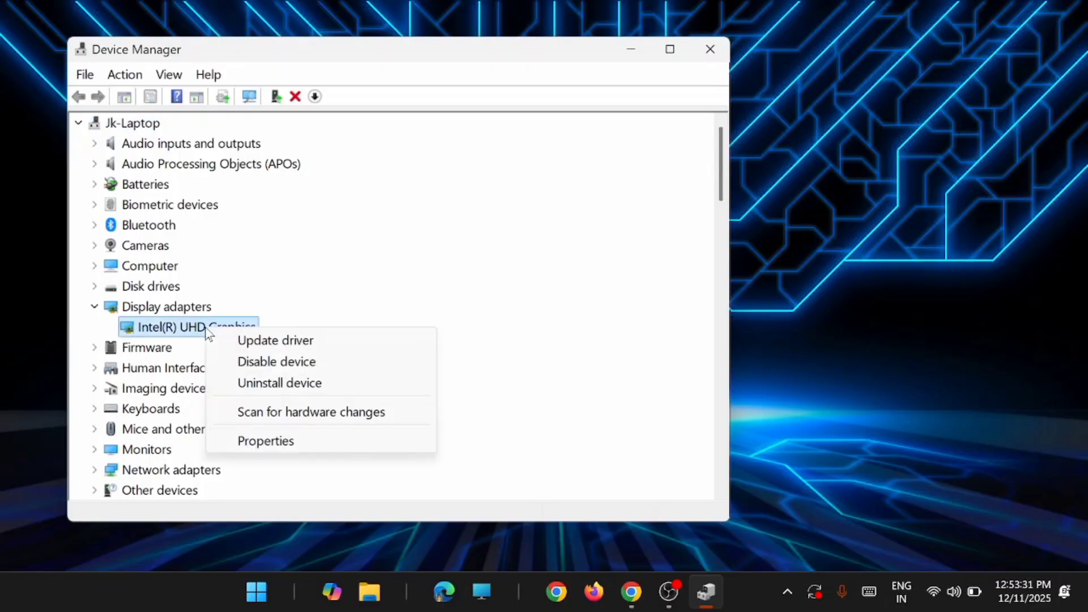
pyautogui.click(289, 444)
pyautogui.click(293, 128)
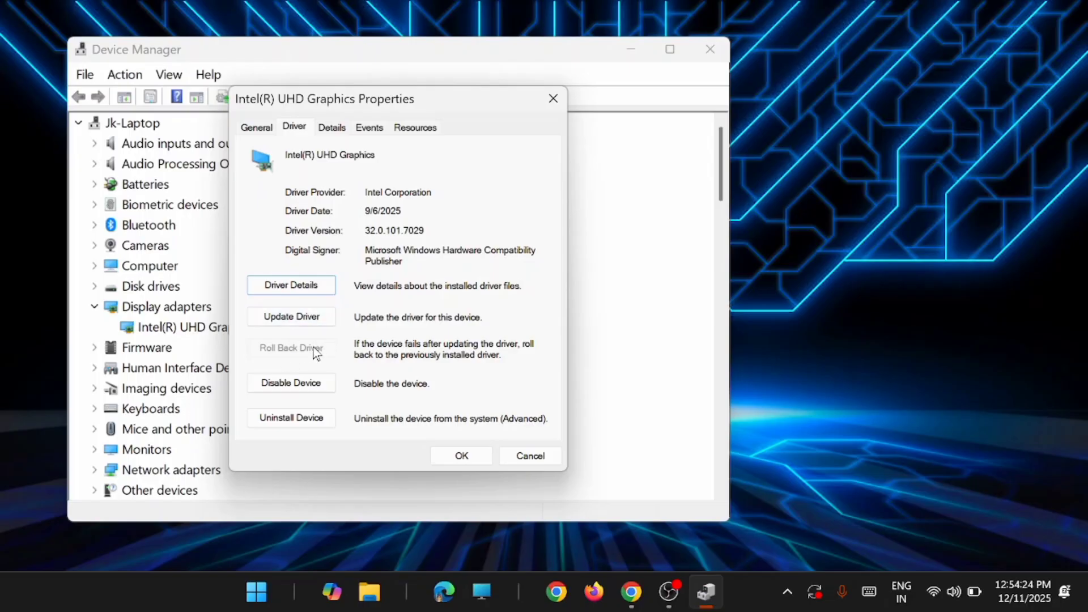
# Run Update Driver with automatic search; Windows reports the best Intel driver is already installed.
pyautogui.click(299, 319)
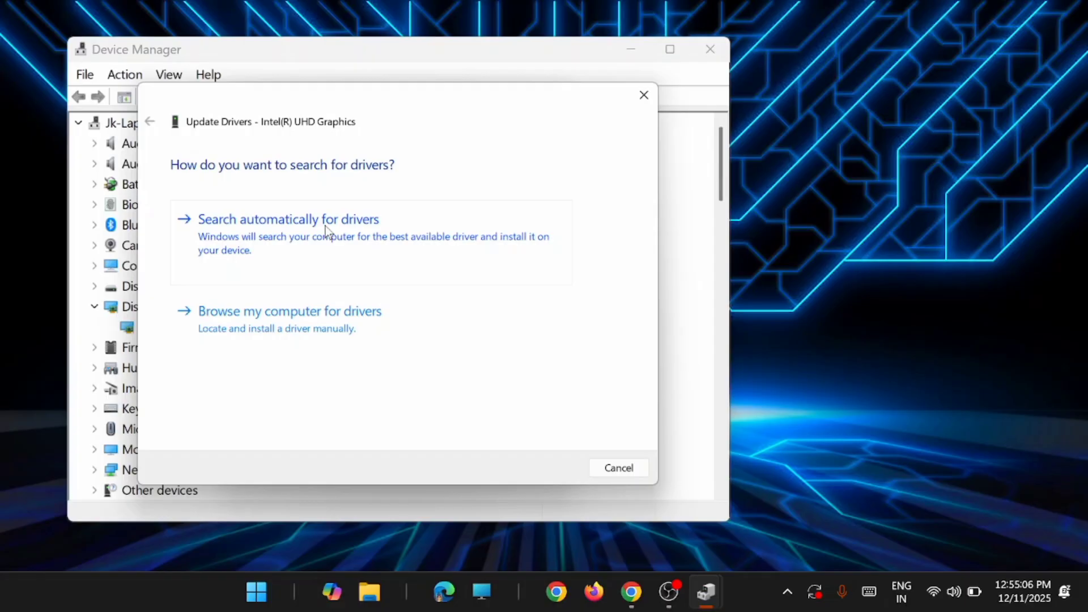
pyautogui.click(326, 228)
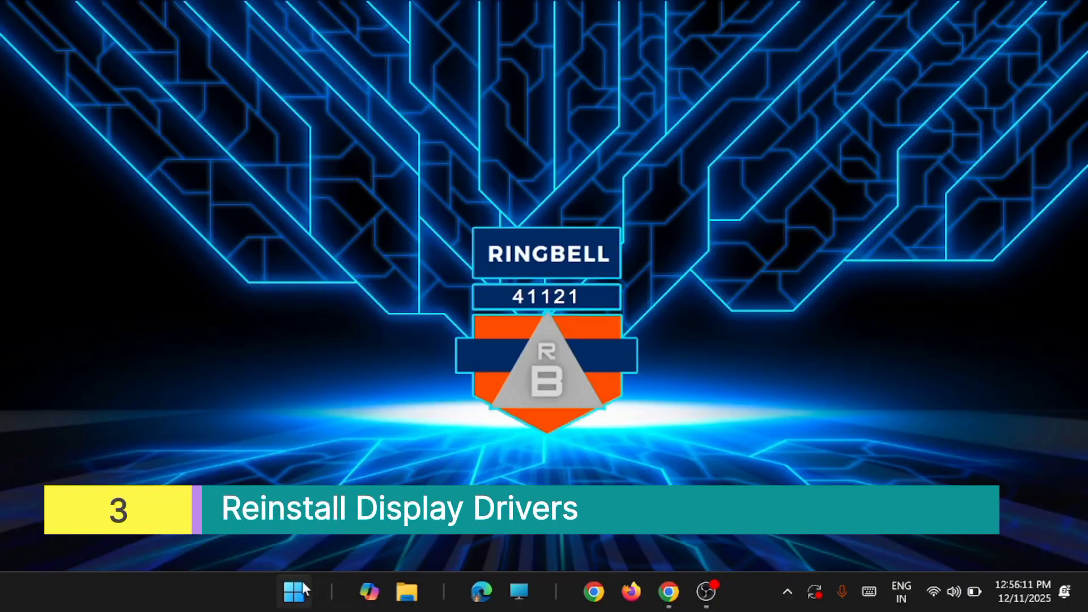
# Open the Uninstall device prompt for Intel(R) UHD Graphics in Device Manager, then cancel it.
pyautogui.rightClick(301, 580)
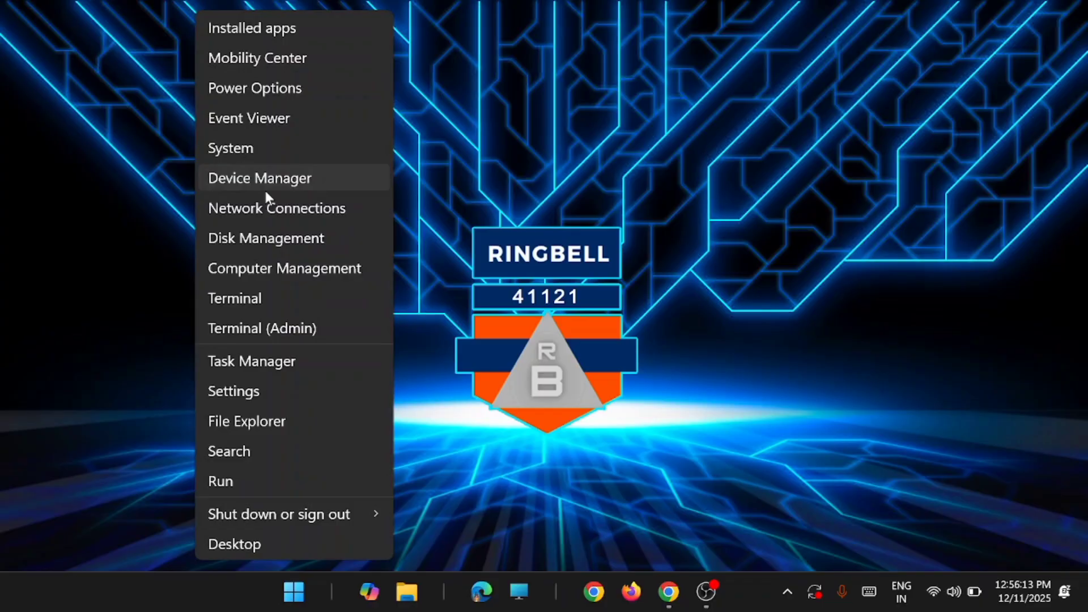
pyautogui.click(264, 187)
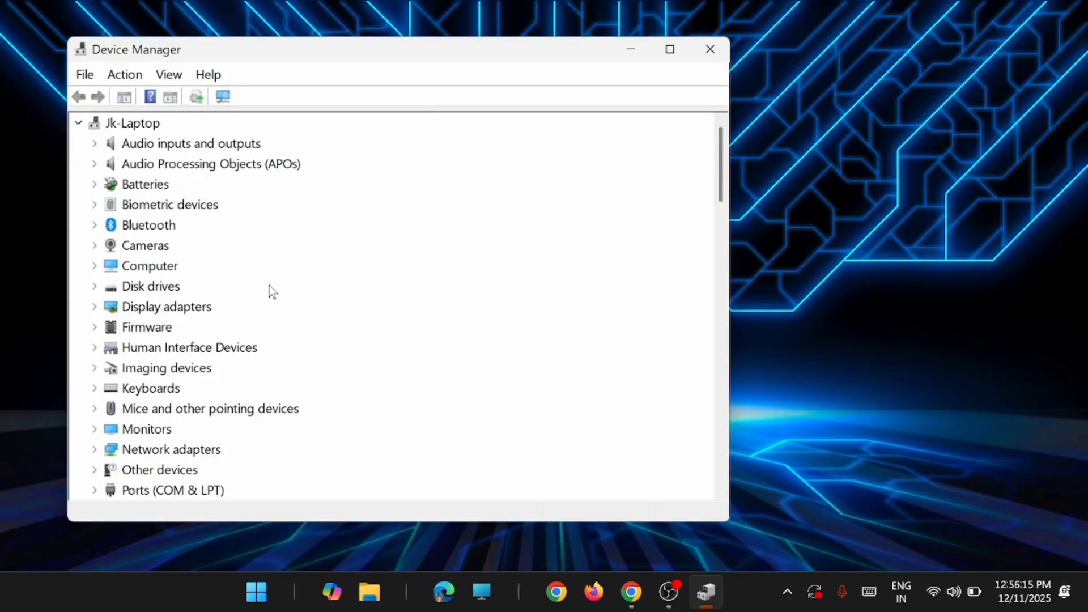
pyautogui.click(189, 312)
pyautogui.rightClick(189, 313)
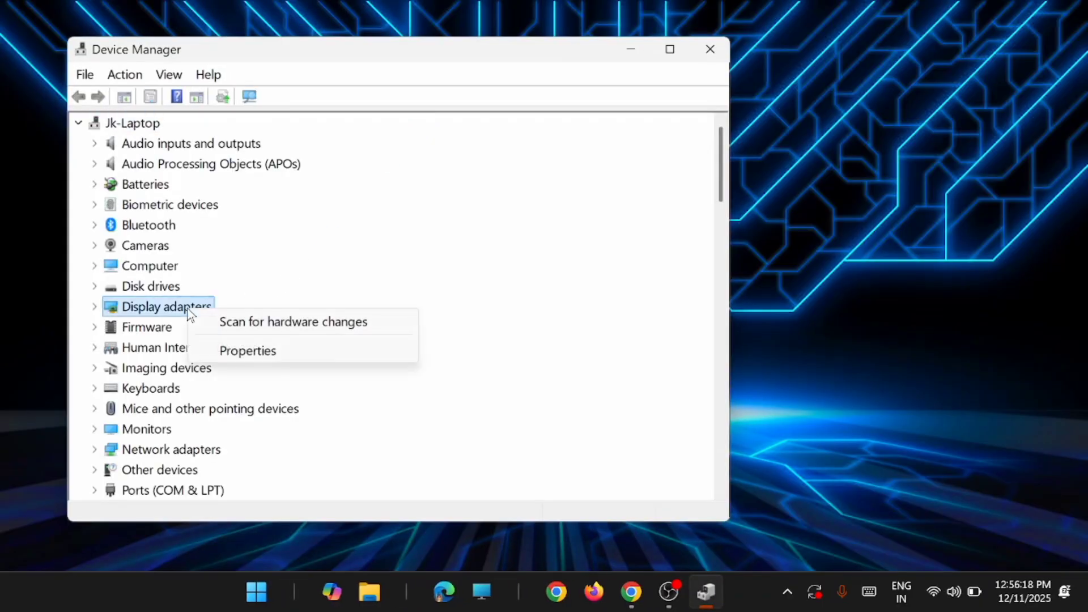
pyautogui.click(95, 308)
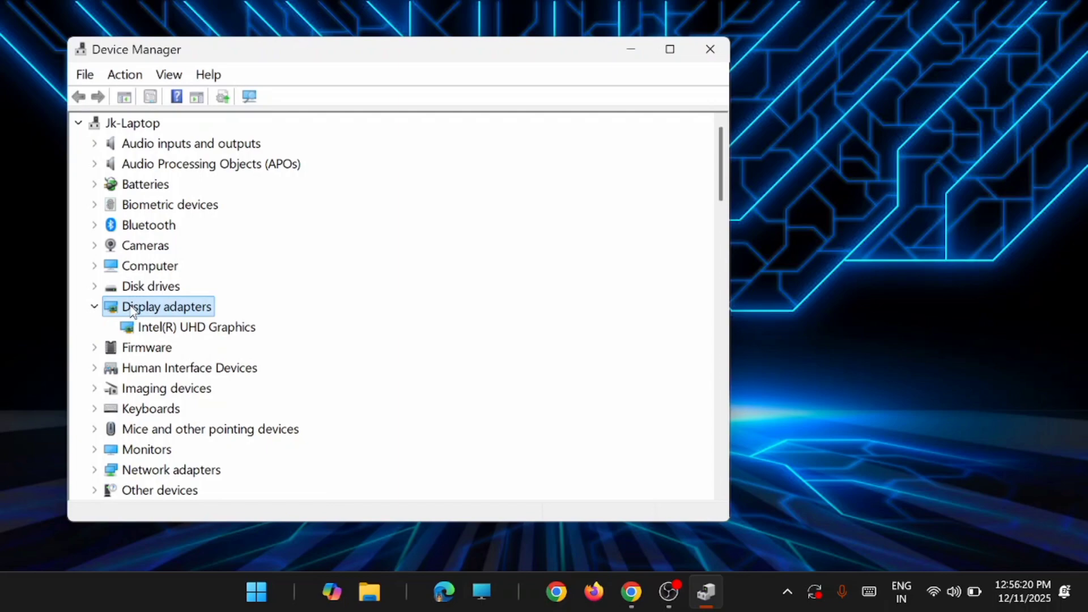
pyautogui.click(195, 329)
pyautogui.rightClick(194, 326)
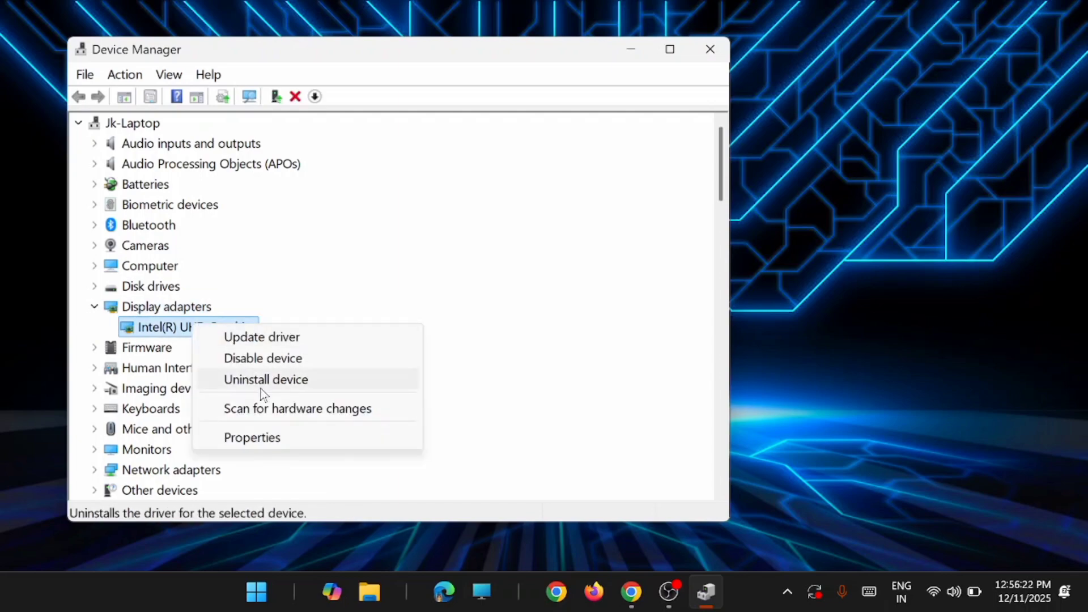
pyautogui.click(295, 379)
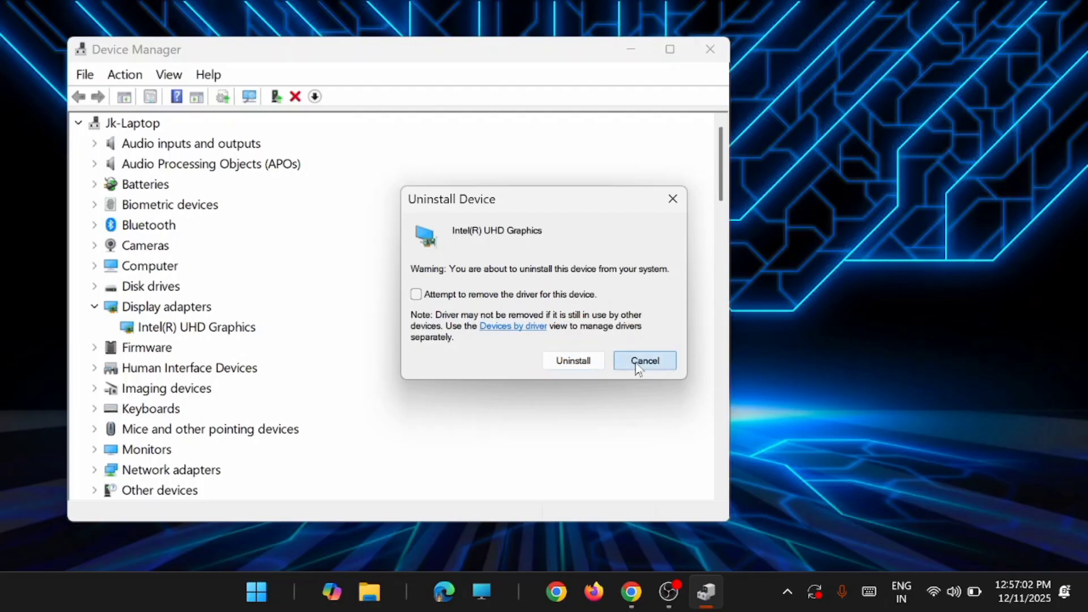
pyautogui.click(636, 363)
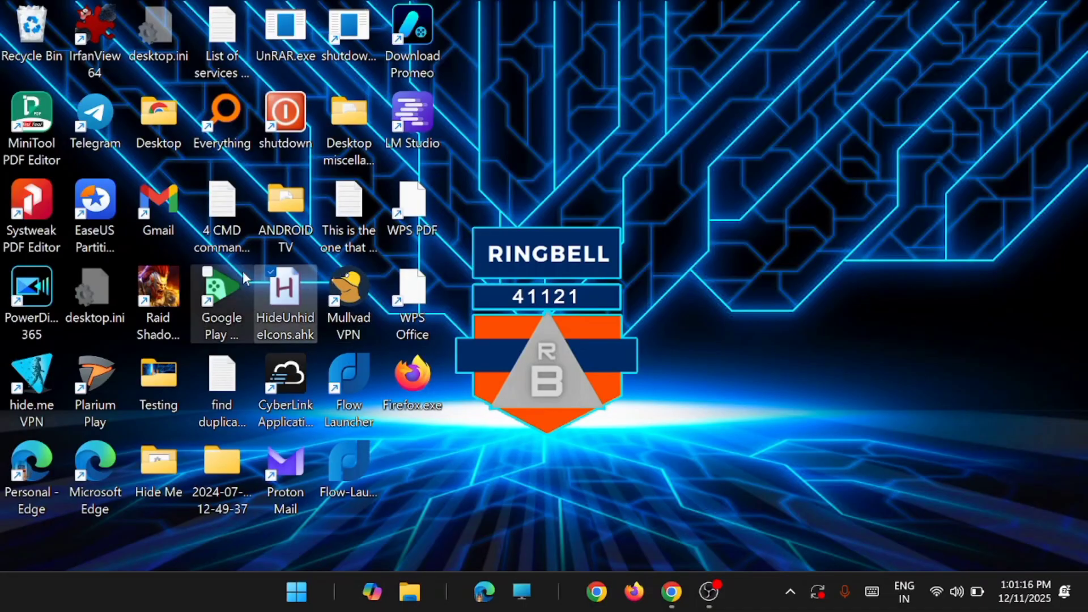
# Enable Windows 8 compatibility mode and disable fullscreen optimizations for the Raid Shadow Legends shortcut.
pyautogui.rightClick(169, 286)
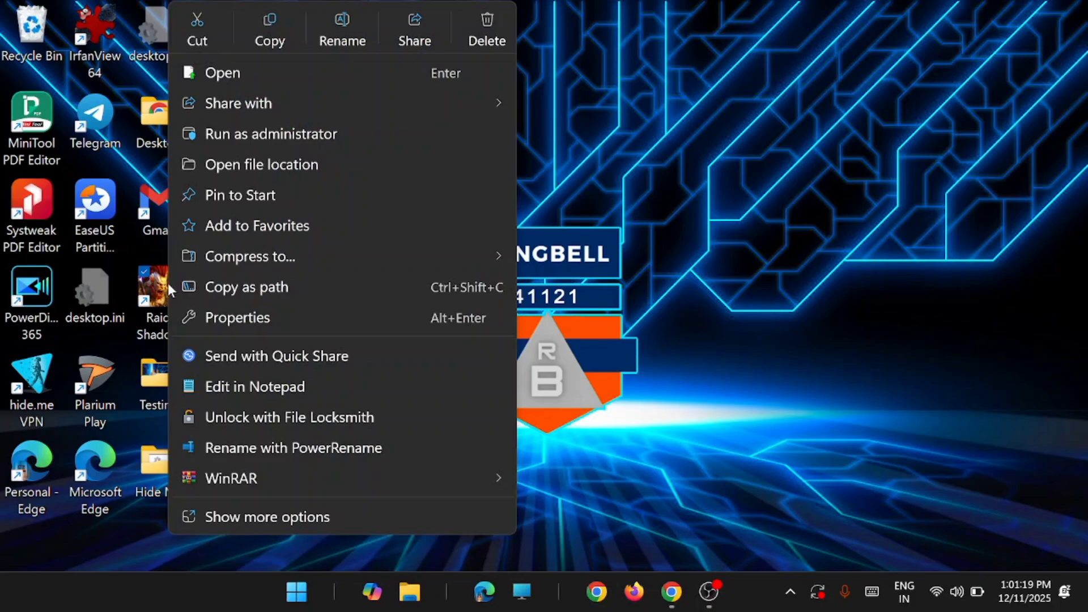
pyautogui.click(225, 315)
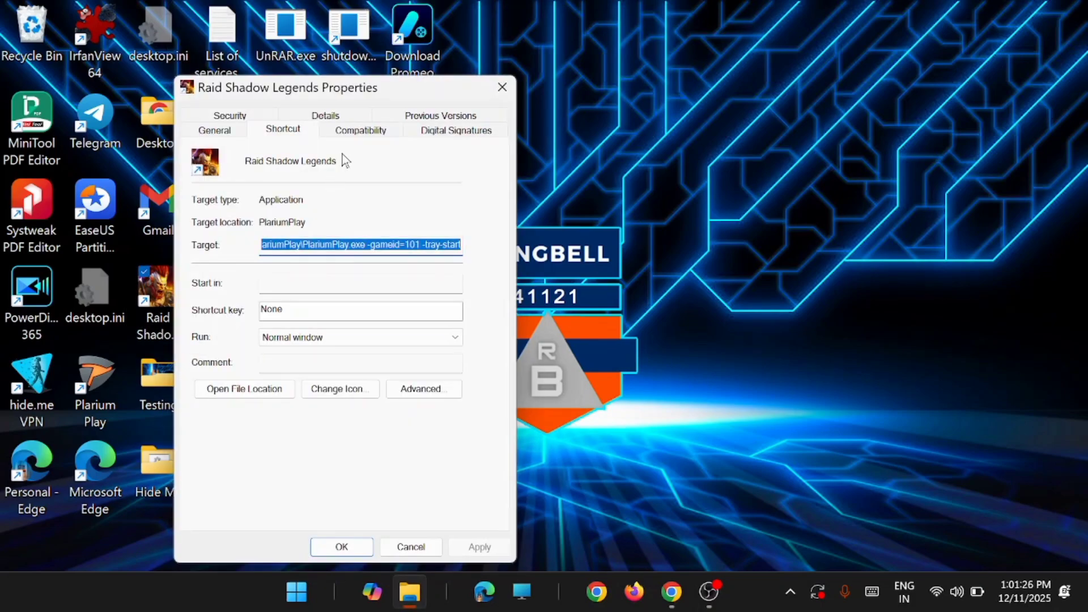
pyautogui.click(361, 132)
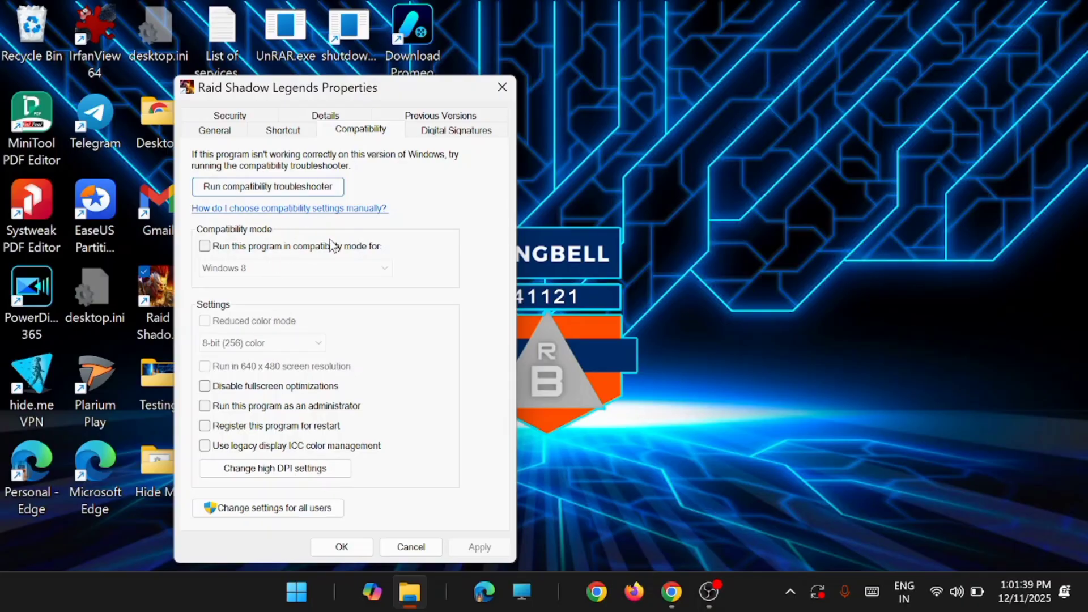
pyautogui.click(205, 247)
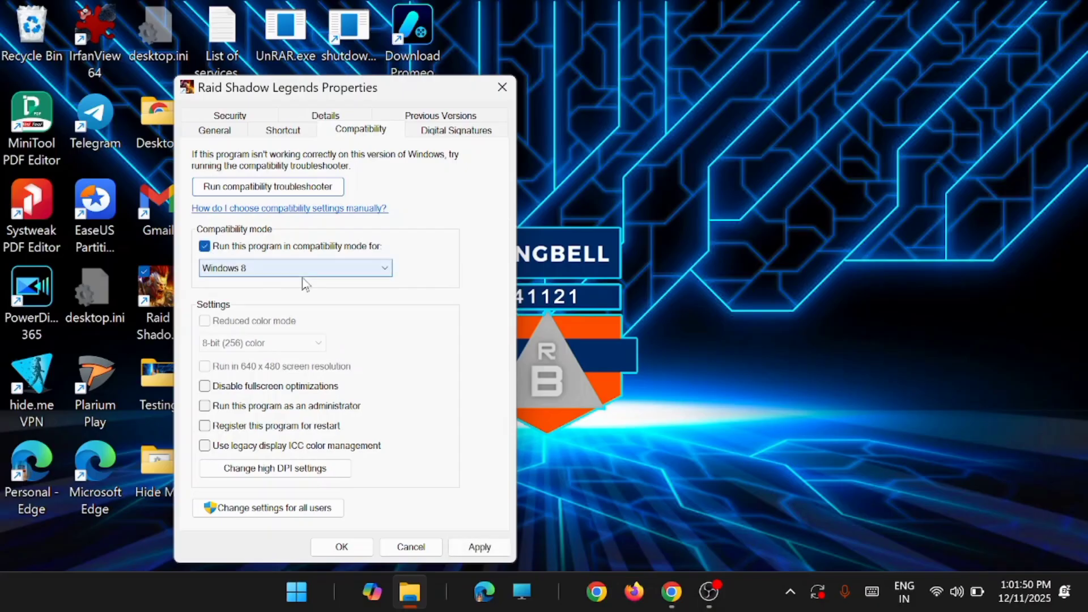
pyautogui.click(326, 270)
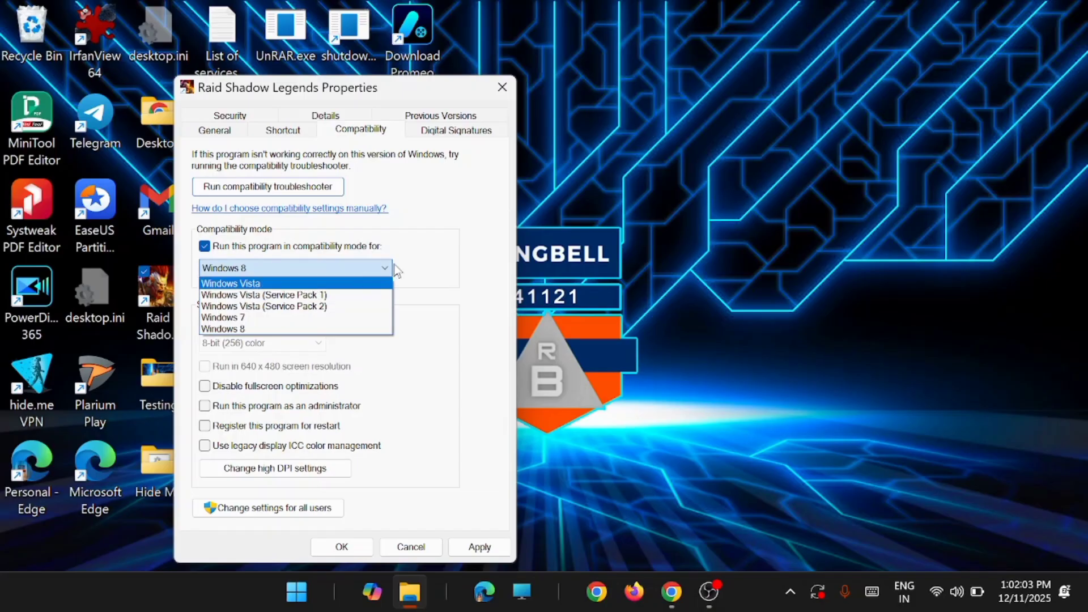
pyautogui.click(448, 260)
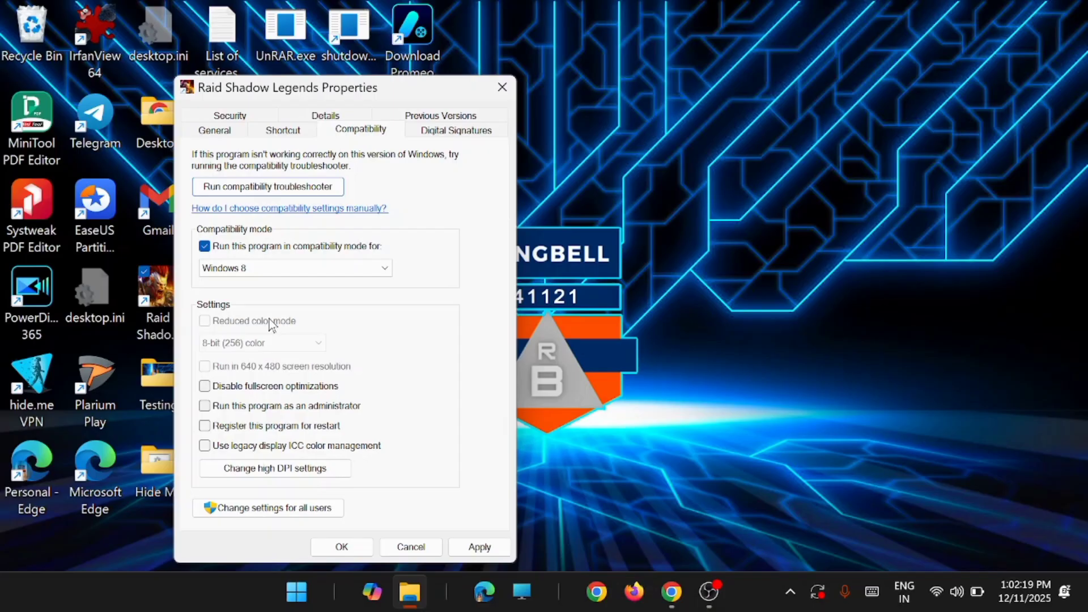
pyautogui.click(206, 386)
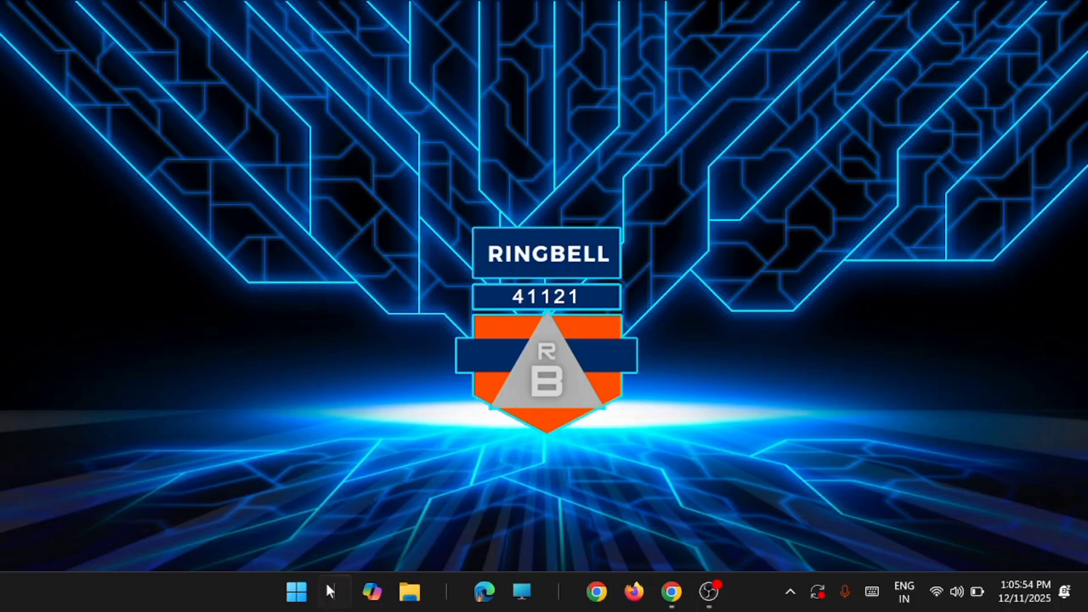
# Launch Microsoft Store, go to the Library and filter it to Apps only.
pyautogui.click(298, 593)
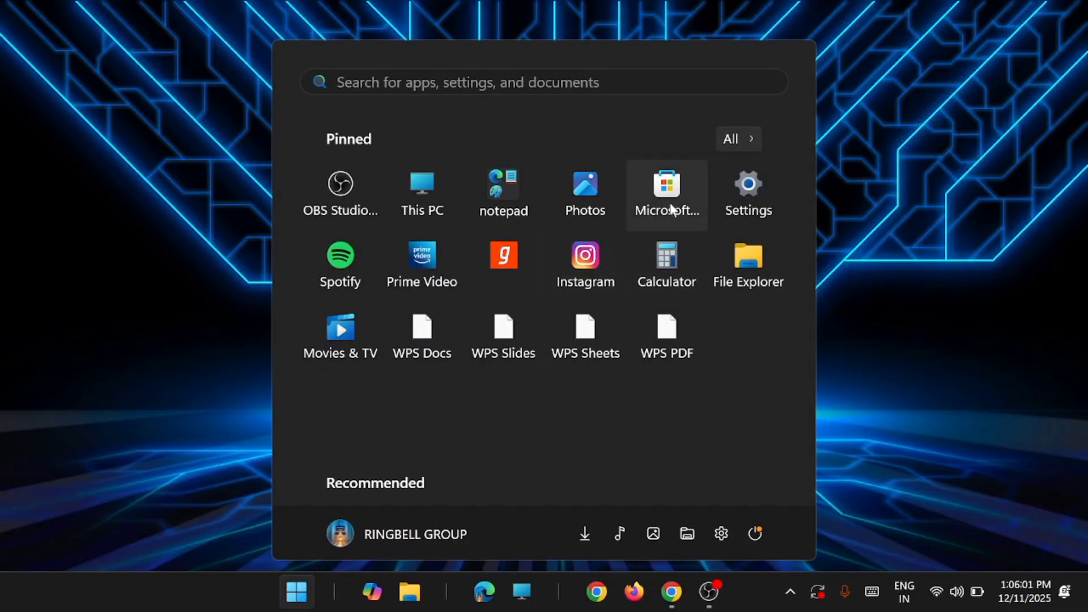
pyautogui.click(670, 210)
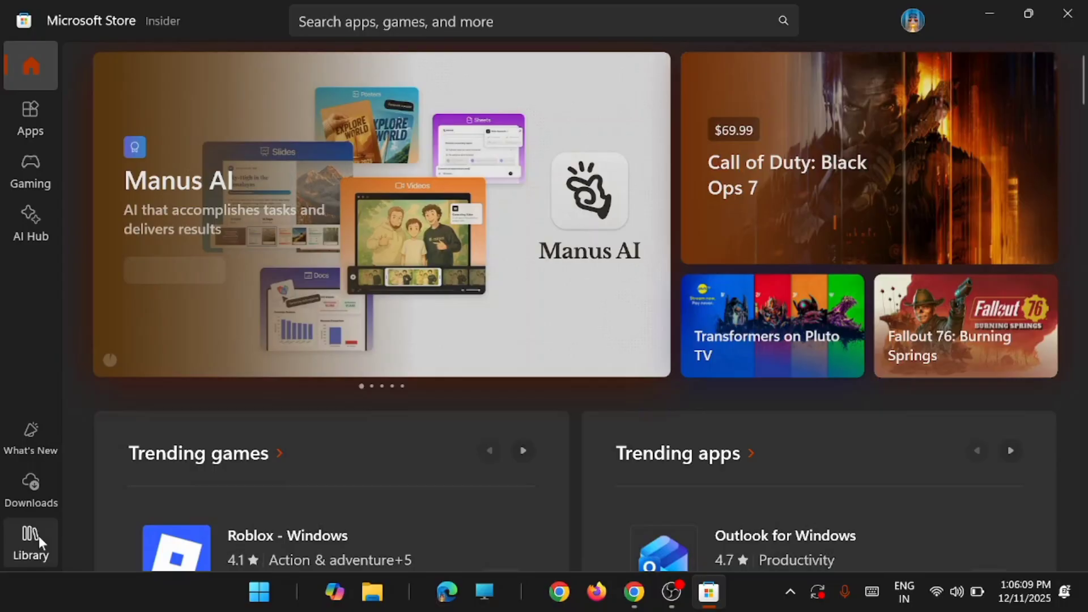
pyautogui.click(39, 538)
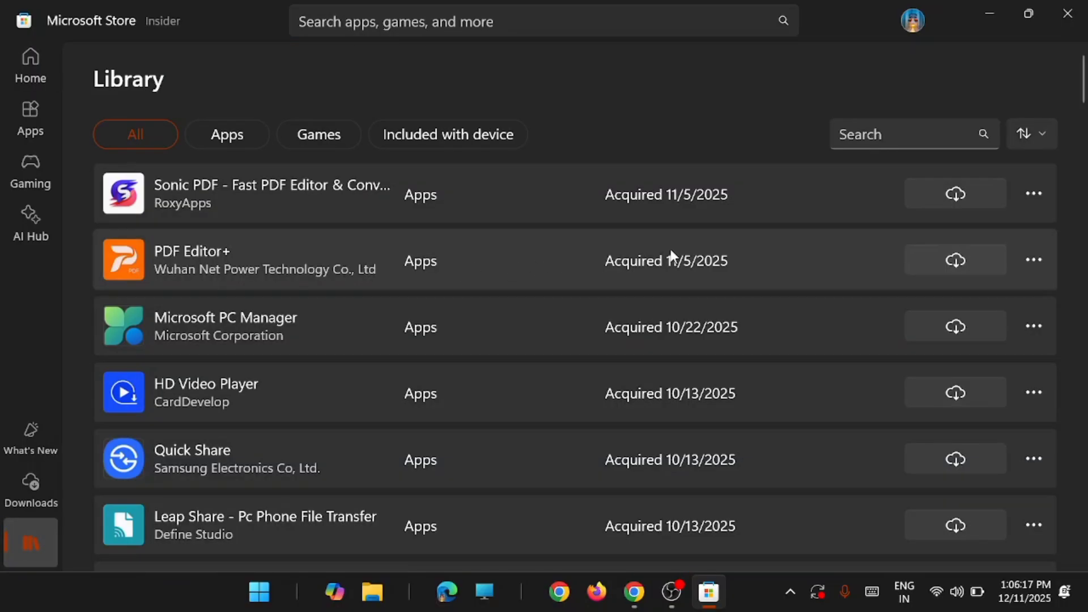
pyautogui.click(229, 134)
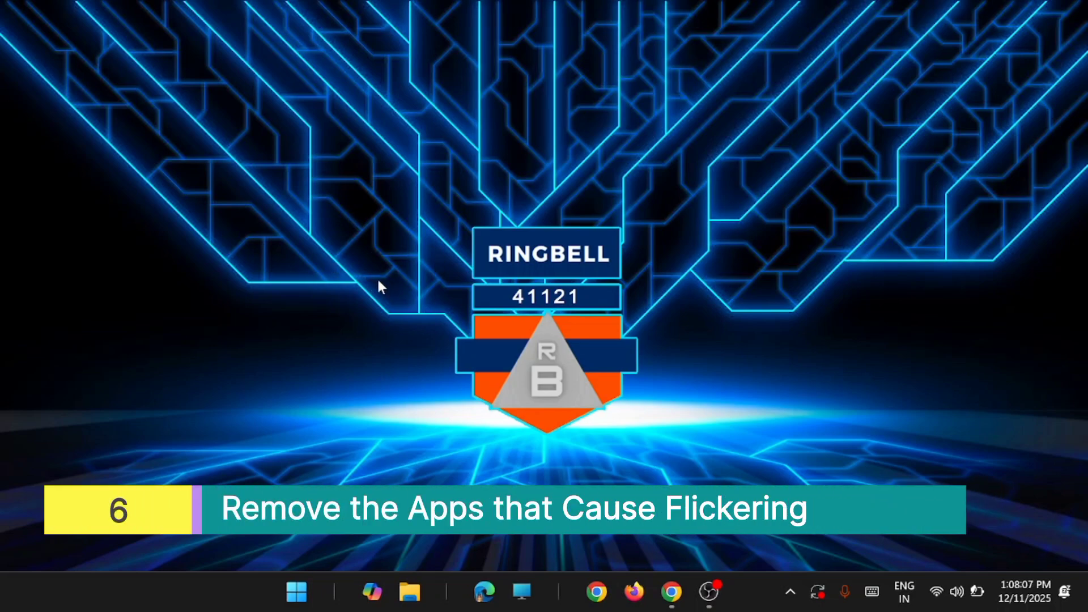
# Launch Settings from the Start menu and go to the Apps section.
pyautogui.click(297, 593)
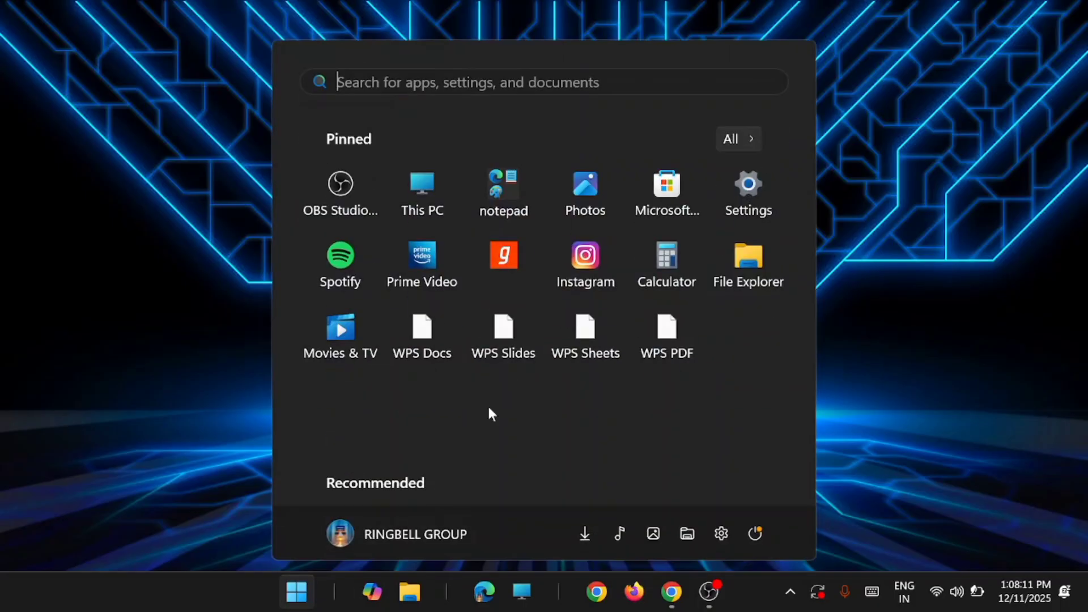
pyautogui.click(736, 185)
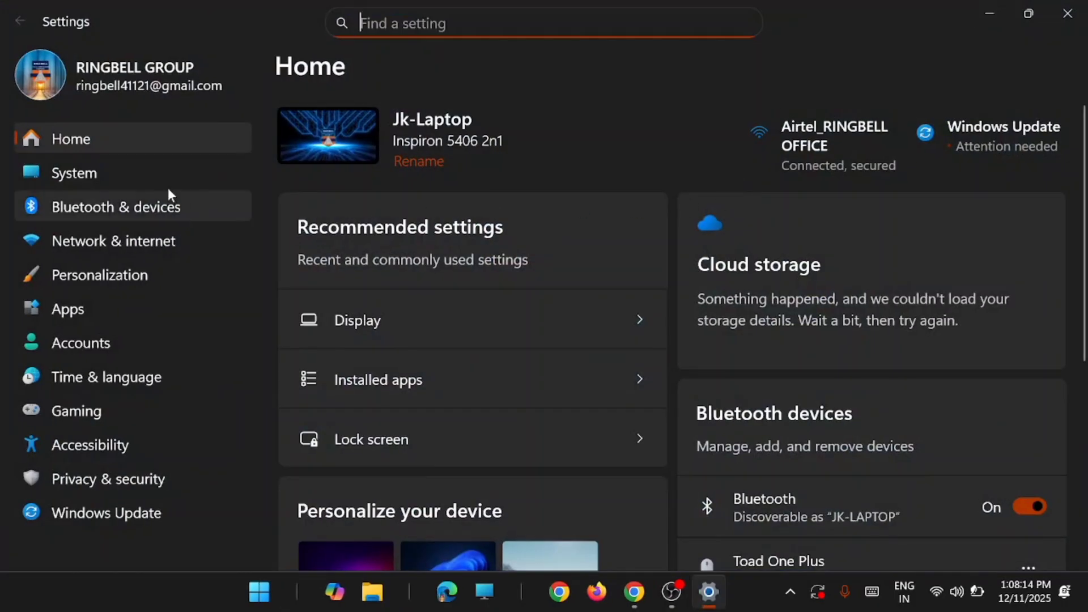
pyautogui.click(70, 317)
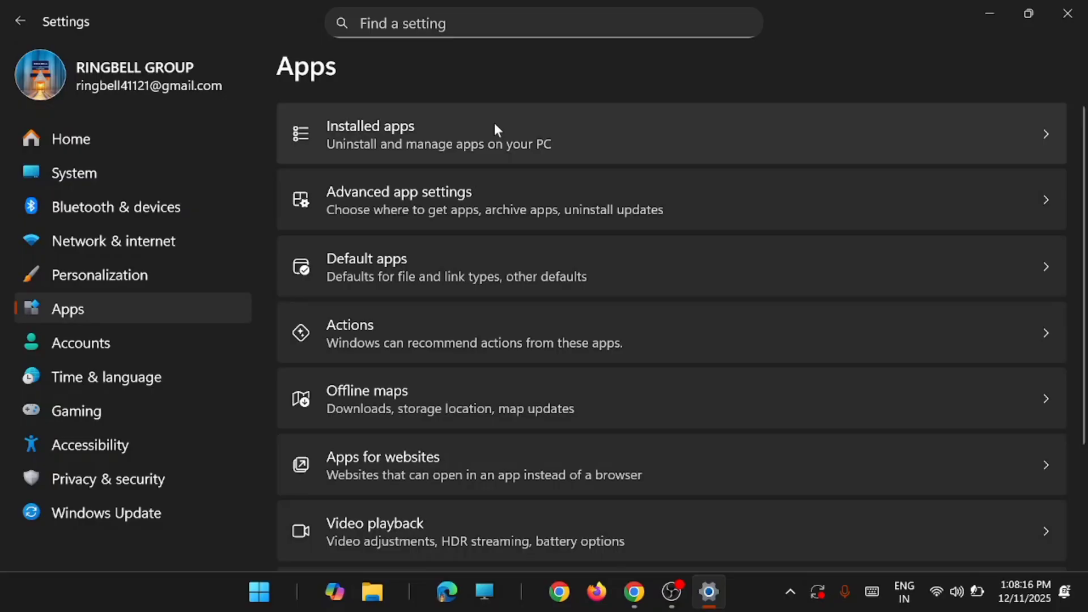
# Show Installed apps sorted by Date installed.
pyautogui.click(601, 126)
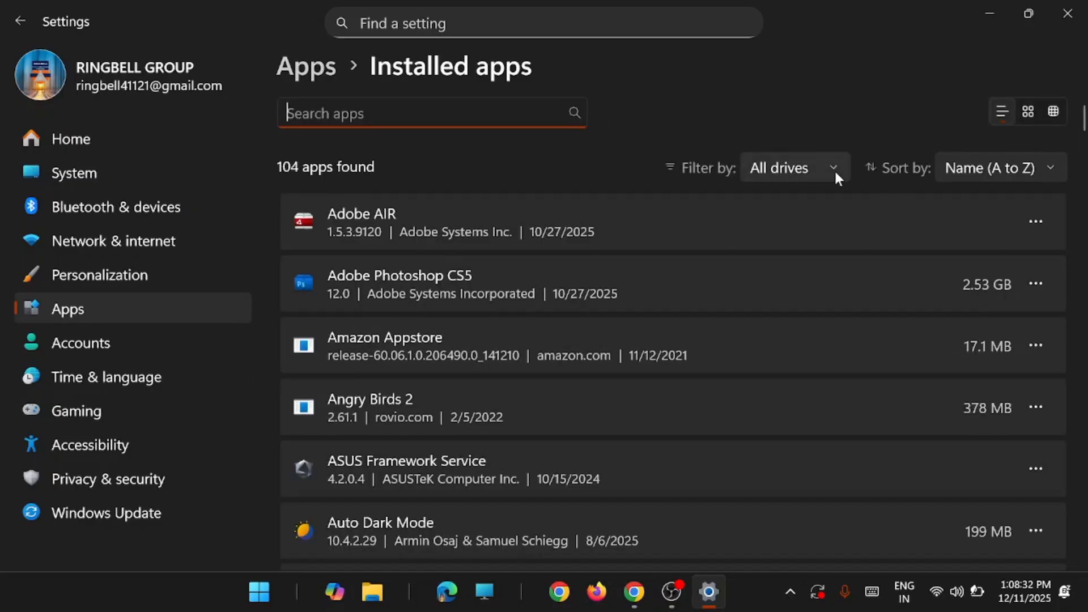
pyautogui.click(1047, 168)
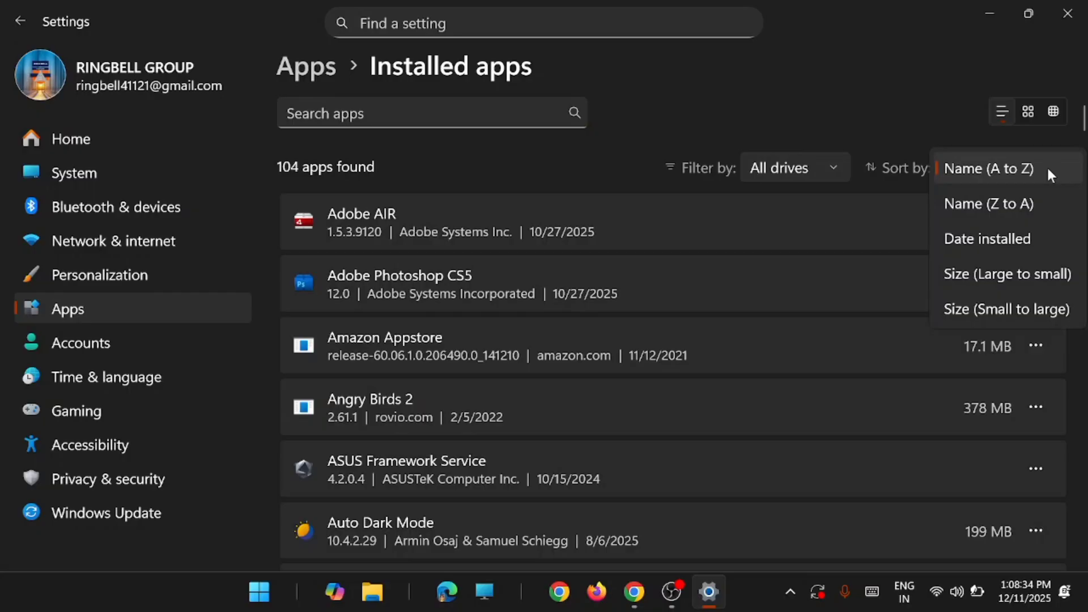
pyautogui.click(1014, 238)
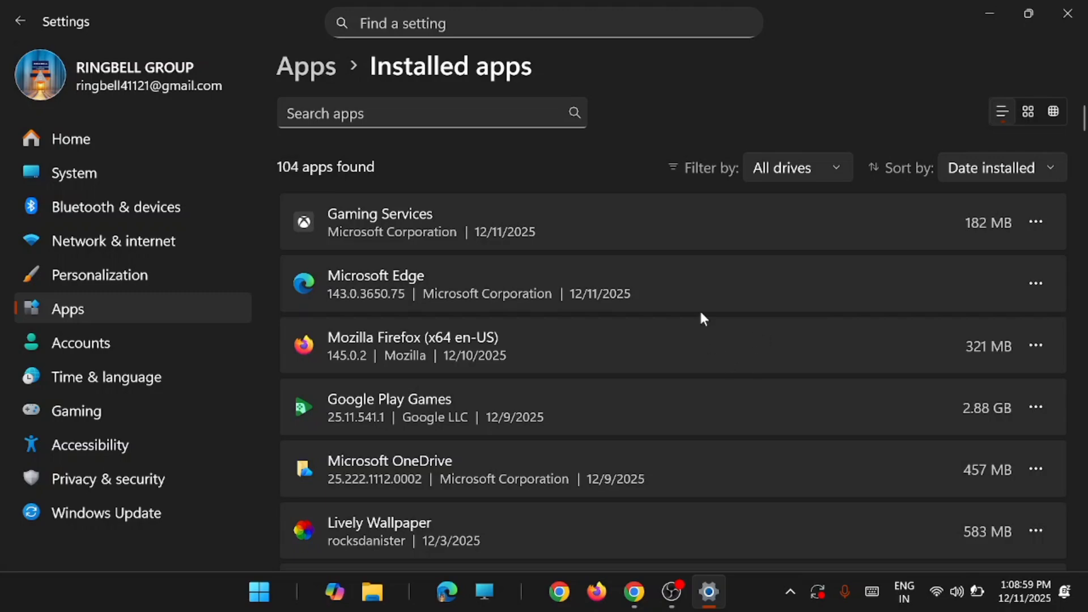
# Look through the newest-first installed apps list, then close Settings.
pyautogui.scroll(-9, 699, 316)
pyautogui.scroll(-5, 690, 323)
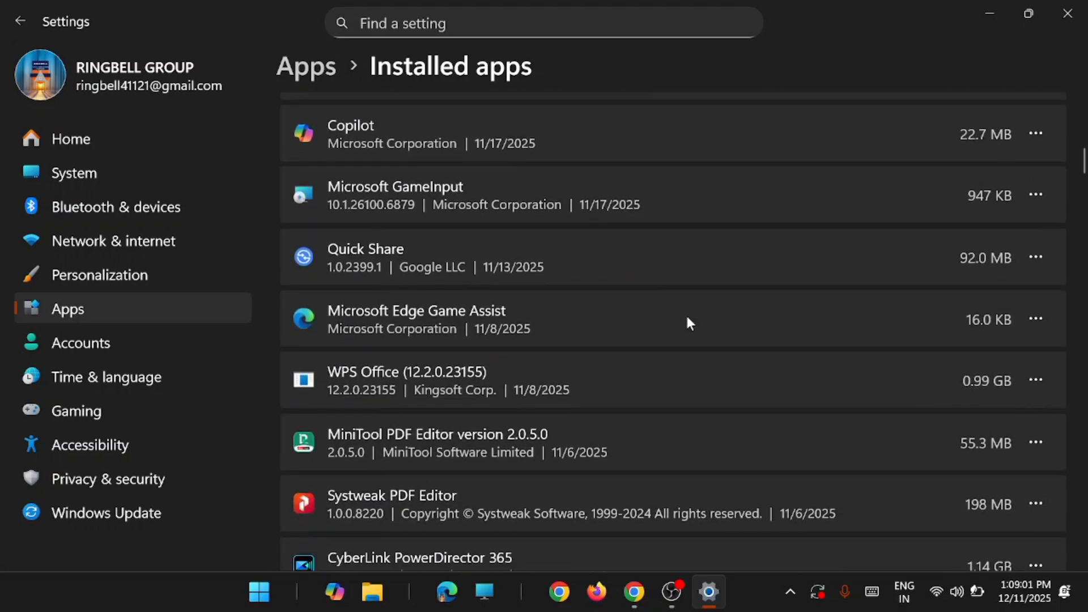
pyautogui.scroll(-2, 703, 300)
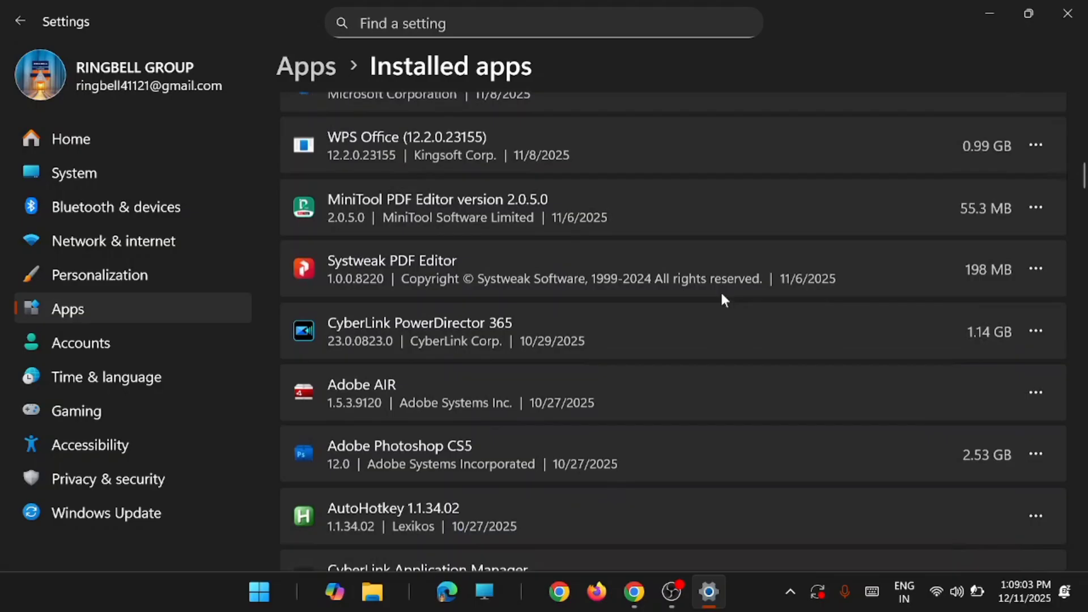
pyautogui.scroll(2, 663, 204)
pyautogui.scroll(10, 644, 267)
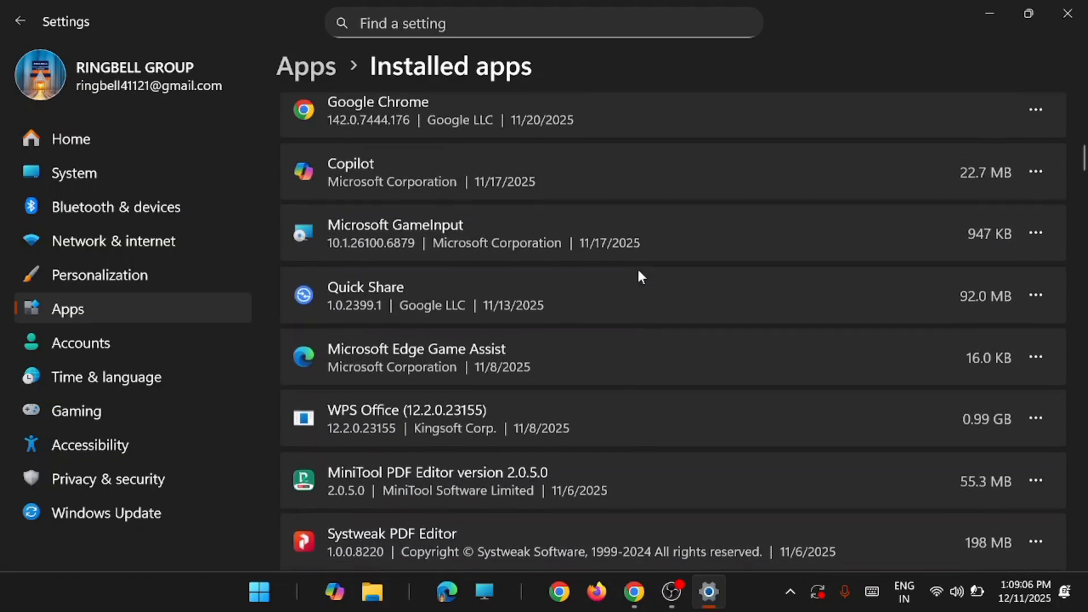
pyautogui.scroll(3, 674, 300)
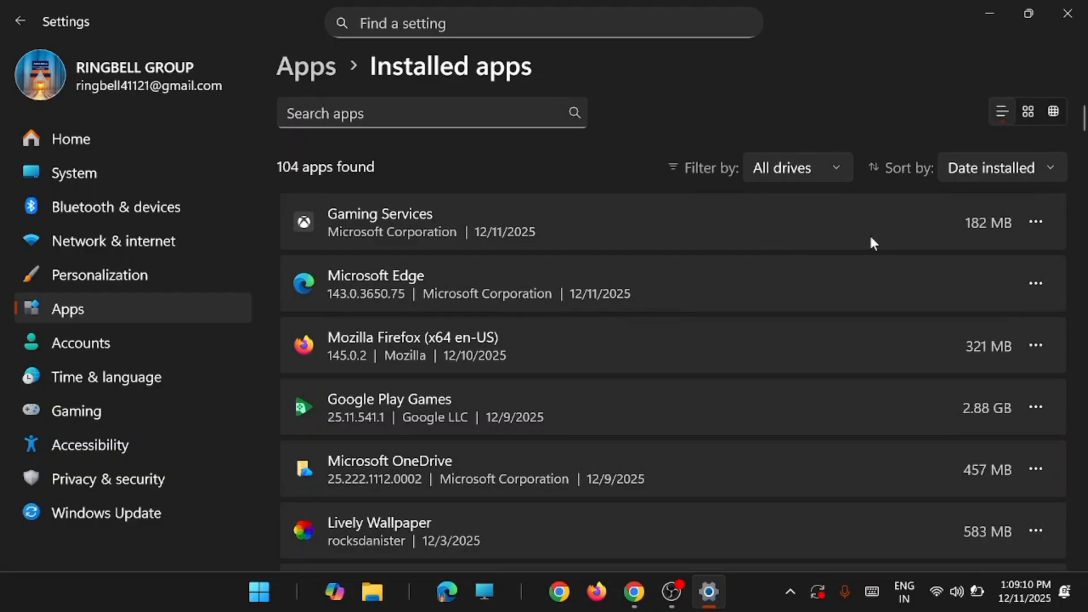
pyautogui.scroll(-3, 861, 241)
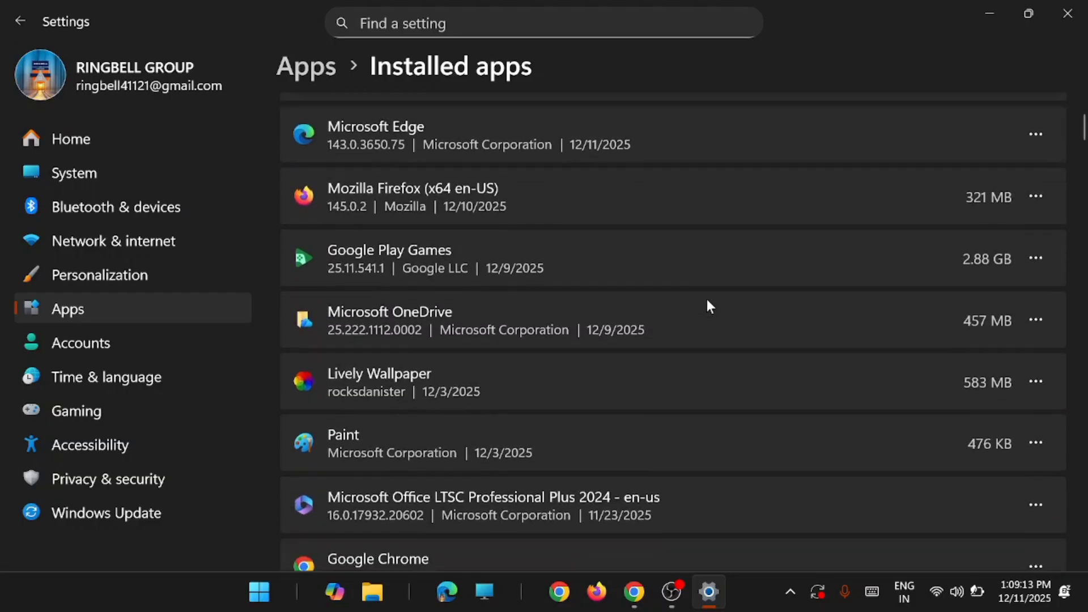
pyautogui.scroll(-1, 822, 275)
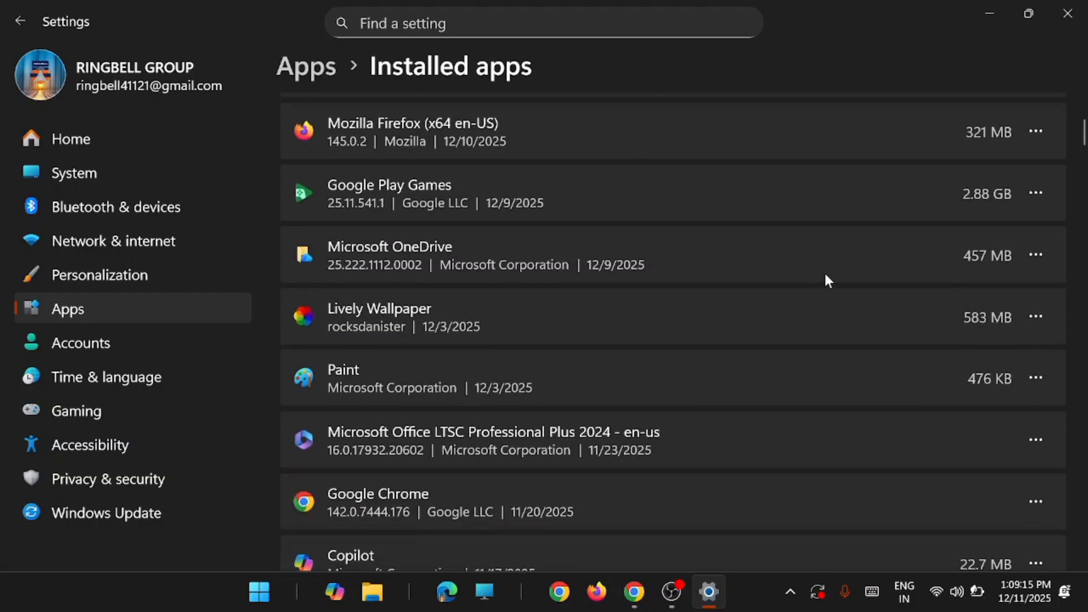
pyautogui.scroll(-2, 824, 271)
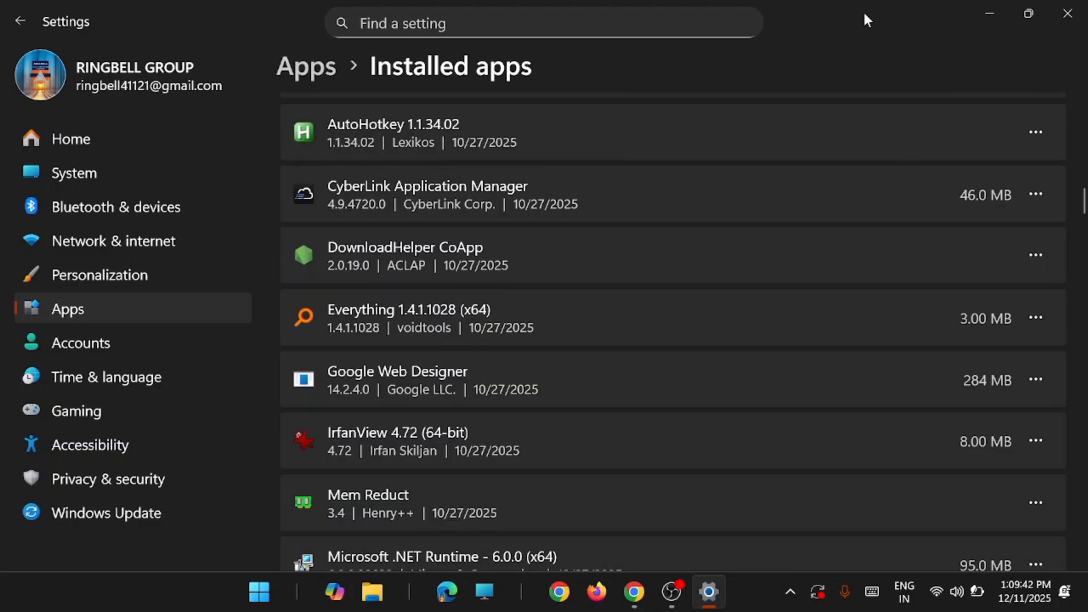
pyautogui.click(1060, 13)
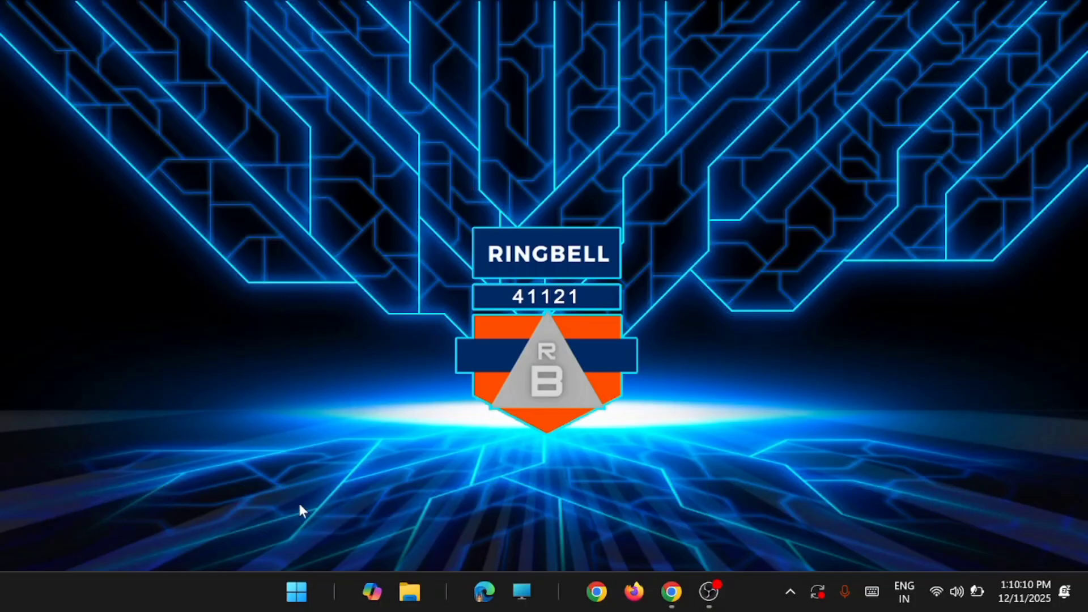
# Launch Settings, go to System > Display and scroll down to the Graphics entry.
pyautogui.click(297, 591)
pyautogui.click(746, 207)
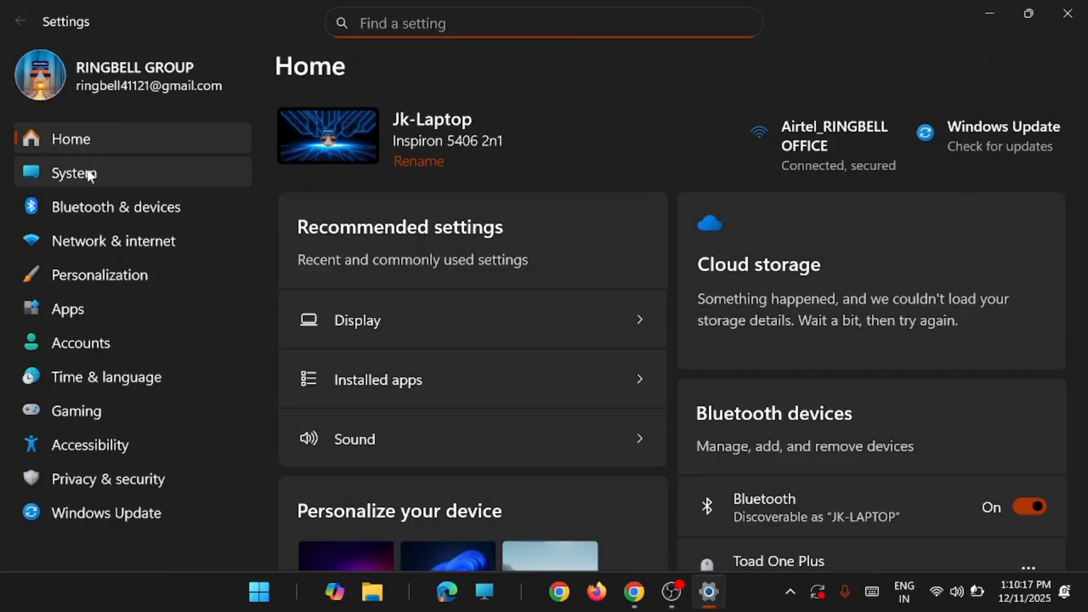
pyautogui.click(87, 174)
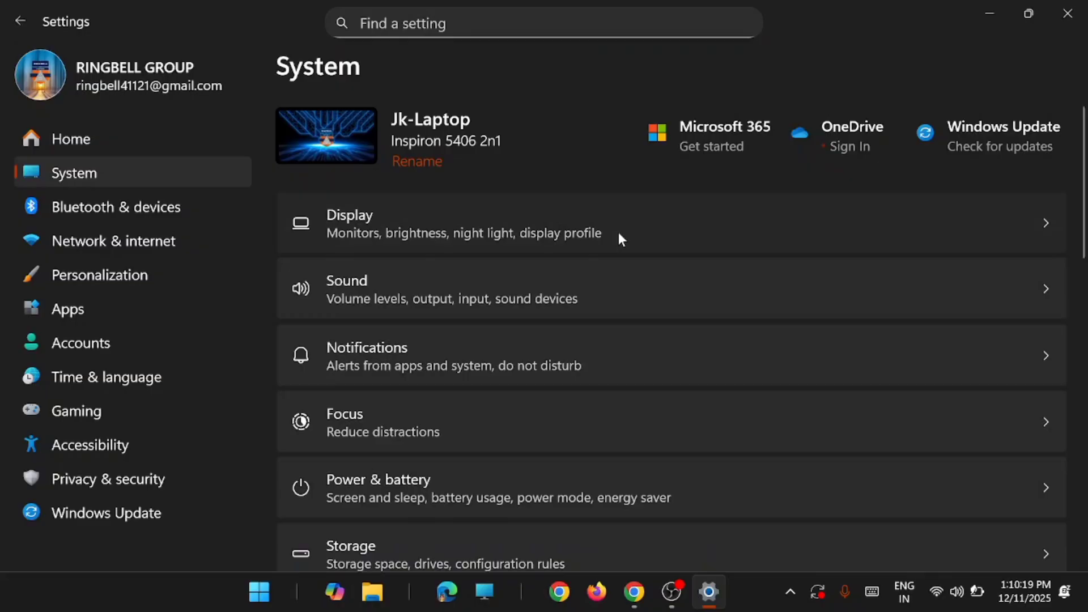
pyautogui.click(617, 232)
pyautogui.scroll(-5, 640, 249)
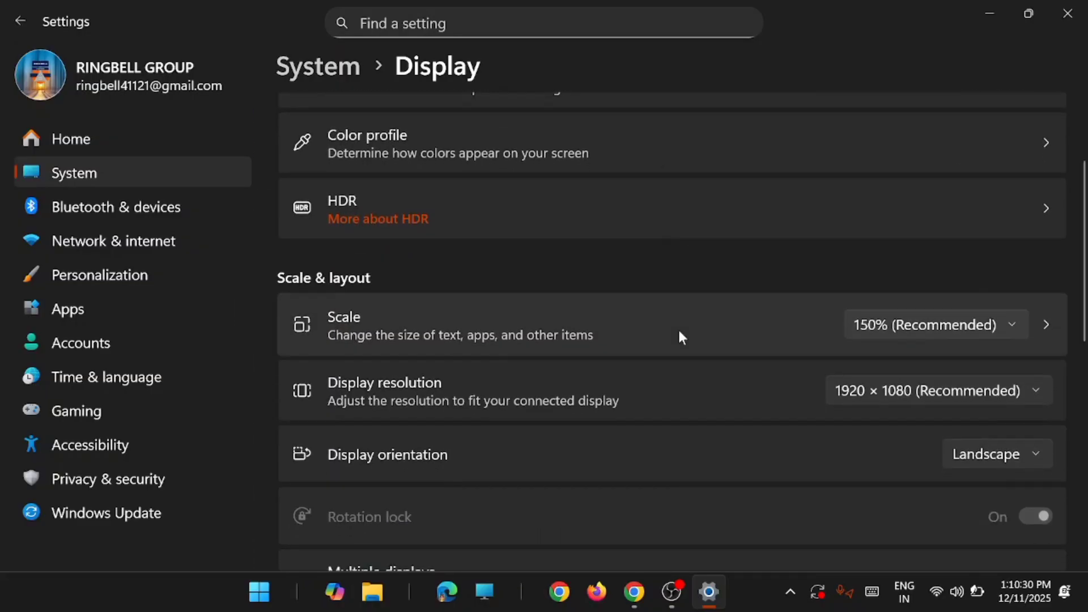
pyautogui.scroll(-1, 744, 397)
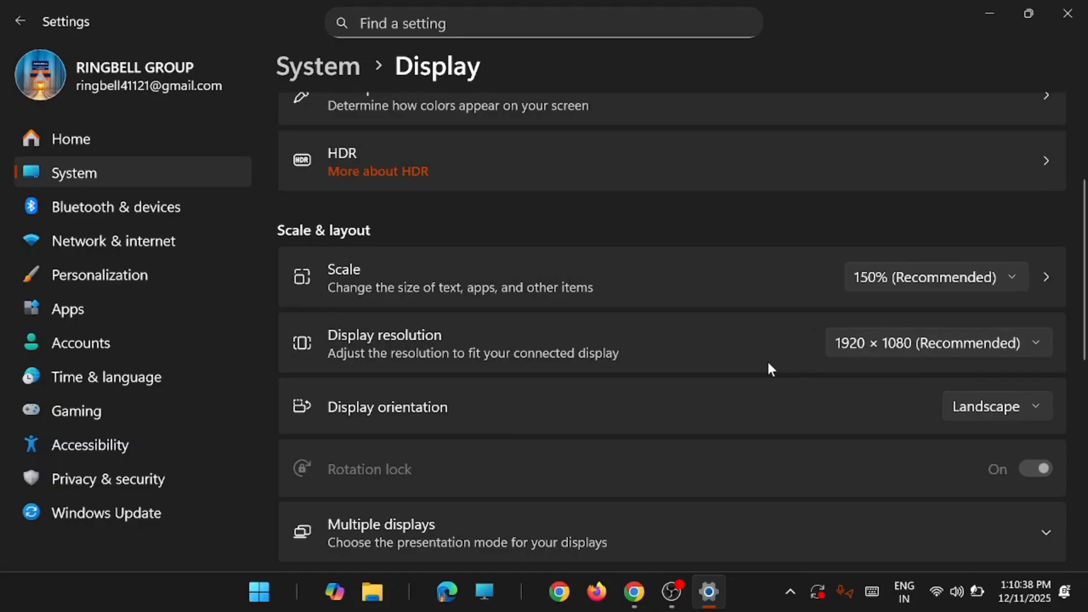
pyautogui.scroll(-2, 845, 396)
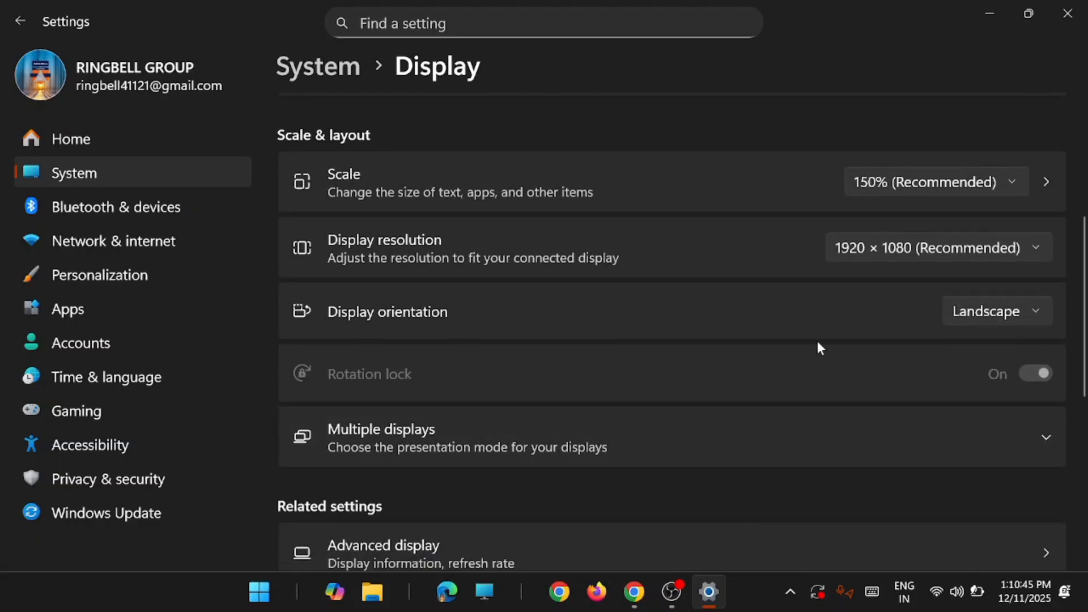
pyautogui.scroll(-3, 855, 359)
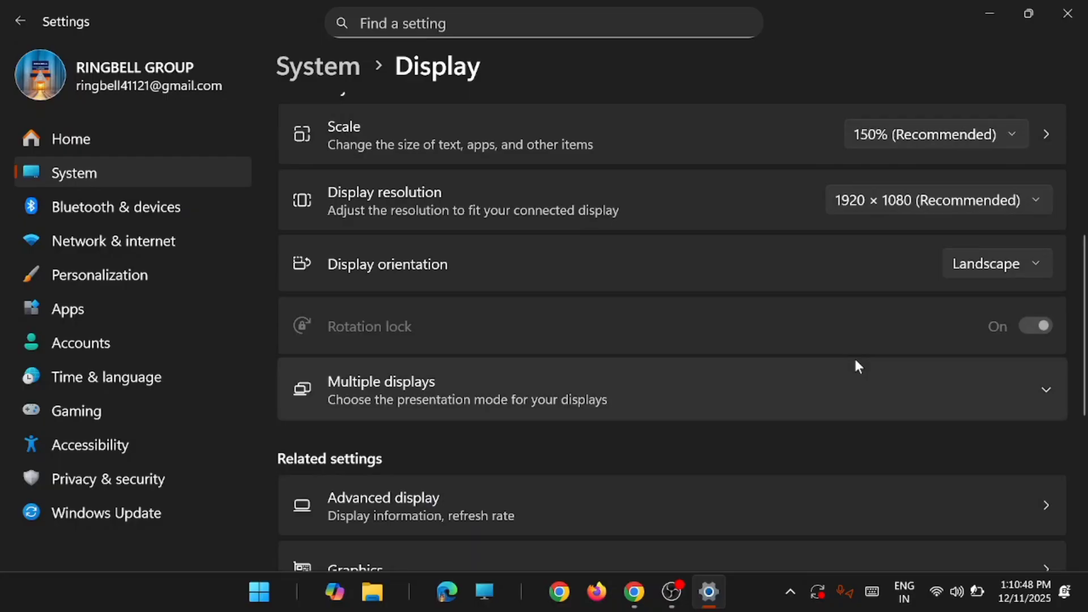
pyautogui.scroll(-1, 862, 371)
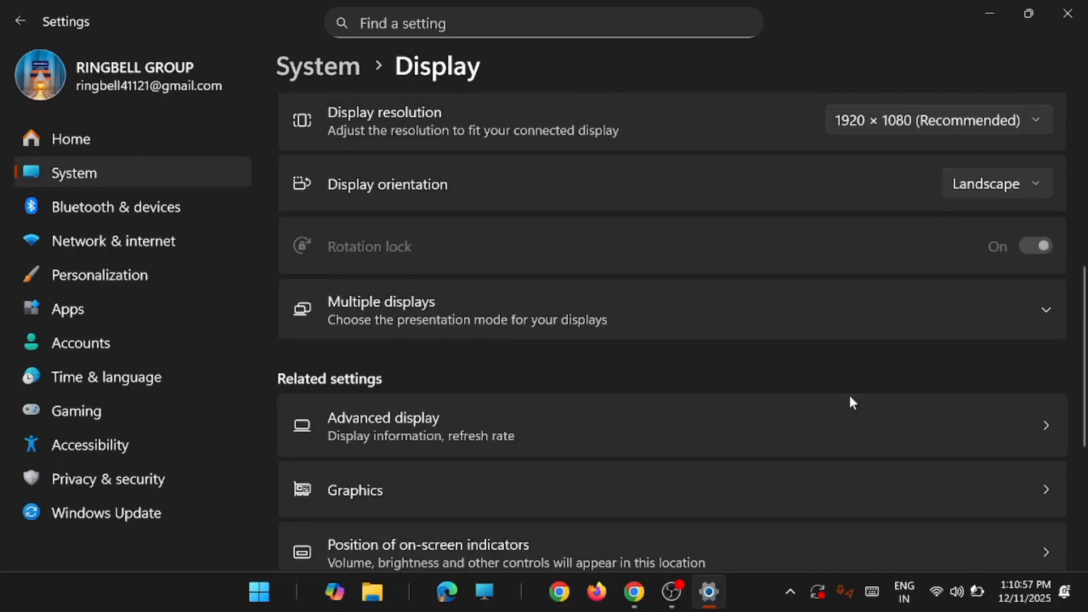
pyautogui.scroll(-2, 867, 398)
# In Graphics, keep Everything's GPU preference on High Performance, then close Settings.
pyautogui.click(935, 400)
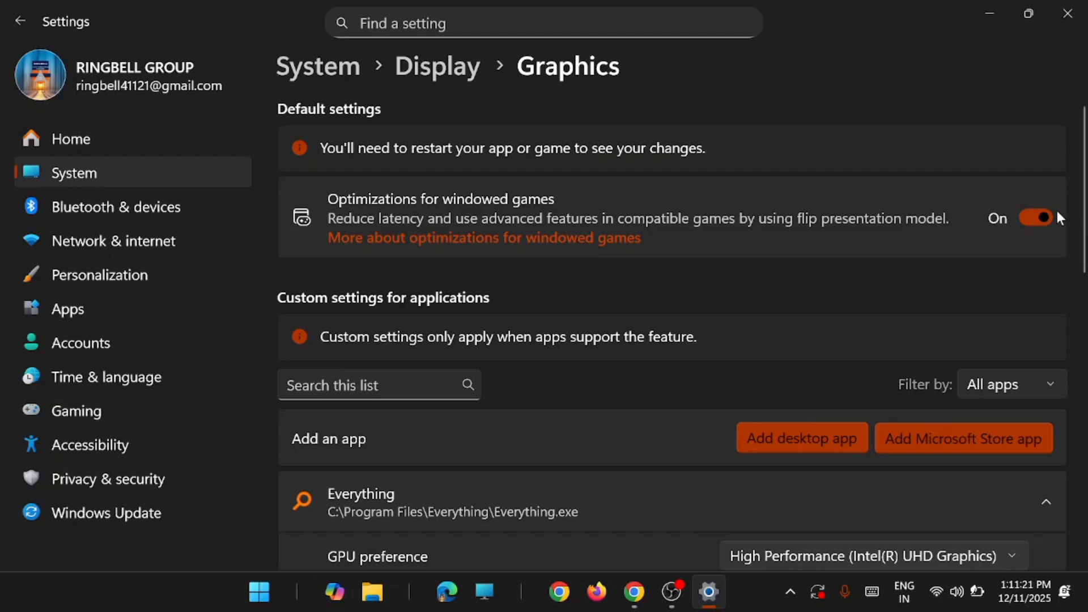
pyautogui.scroll(-5, 943, 262)
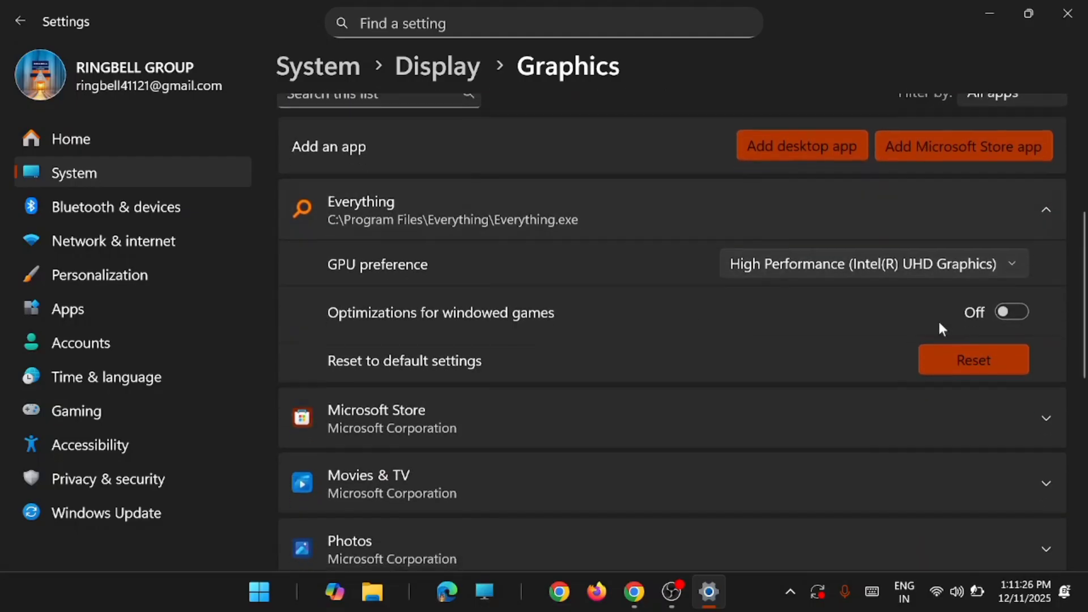
pyautogui.scroll(-5, 907, 326)
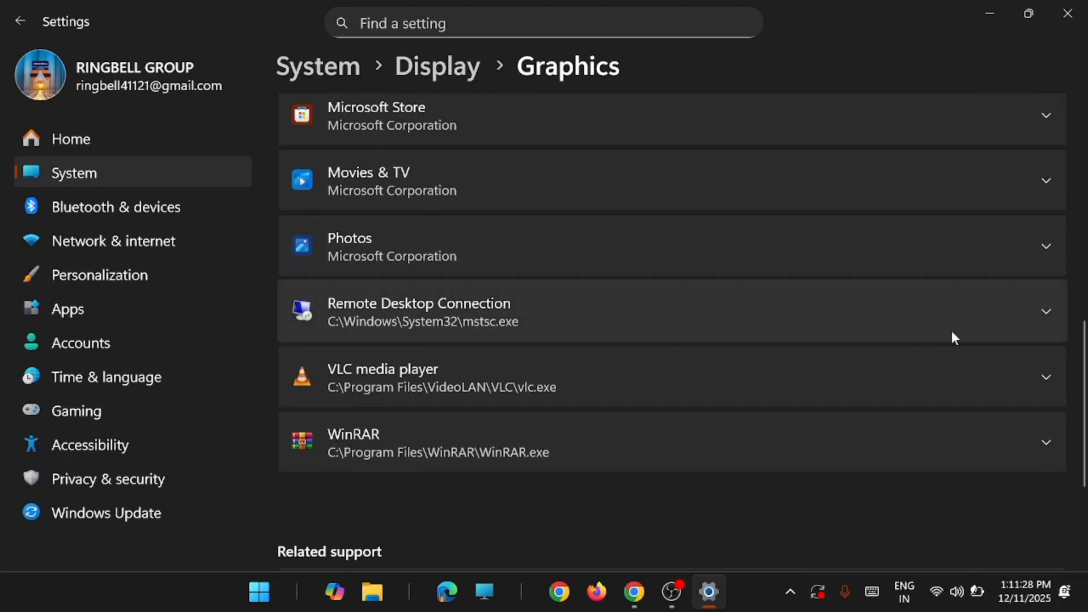
pyautogui.scroll(4, 952, 331)
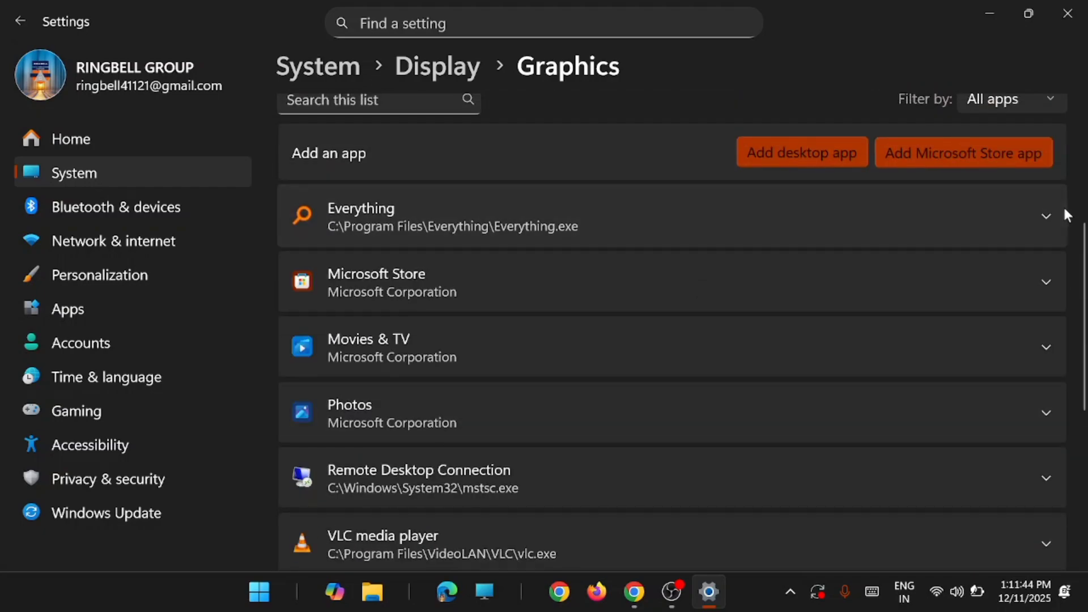
pyautogui.click(1045, 215)
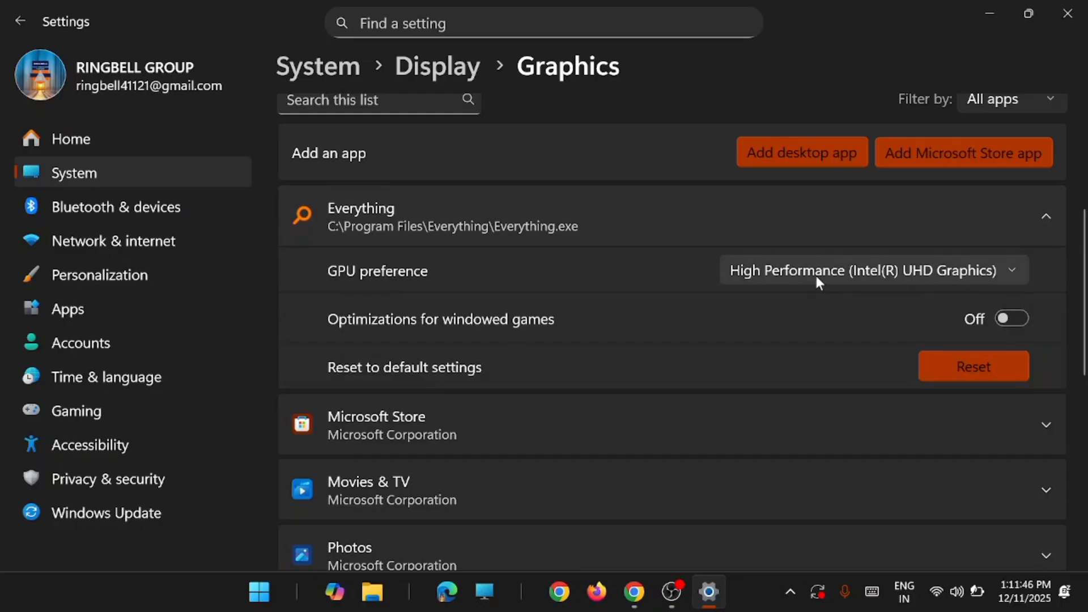
pyautogui.click(1008, 270)
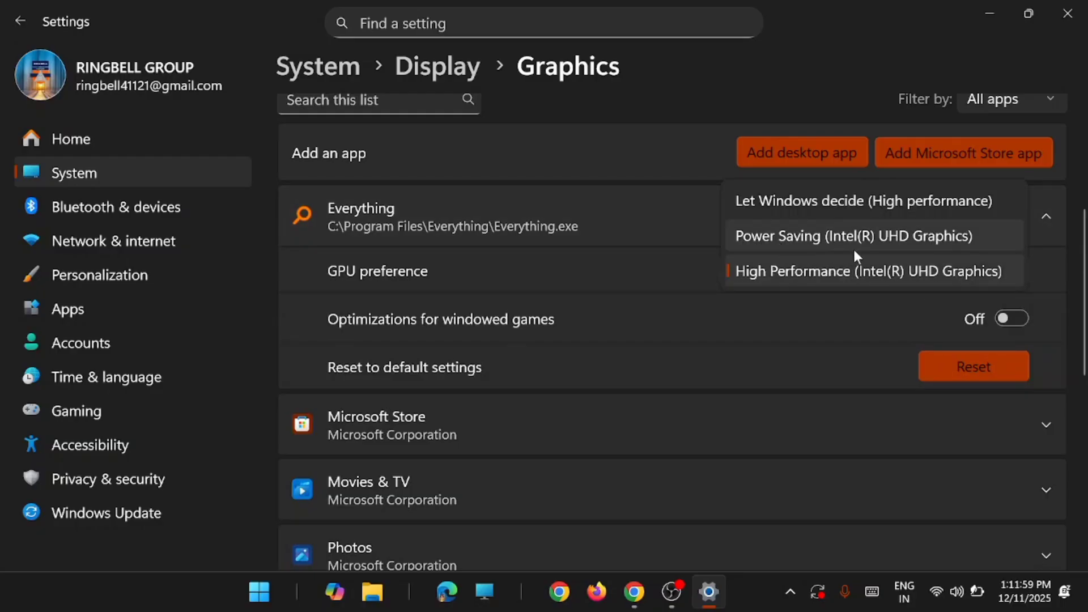
pyautogui.click(709, 247)
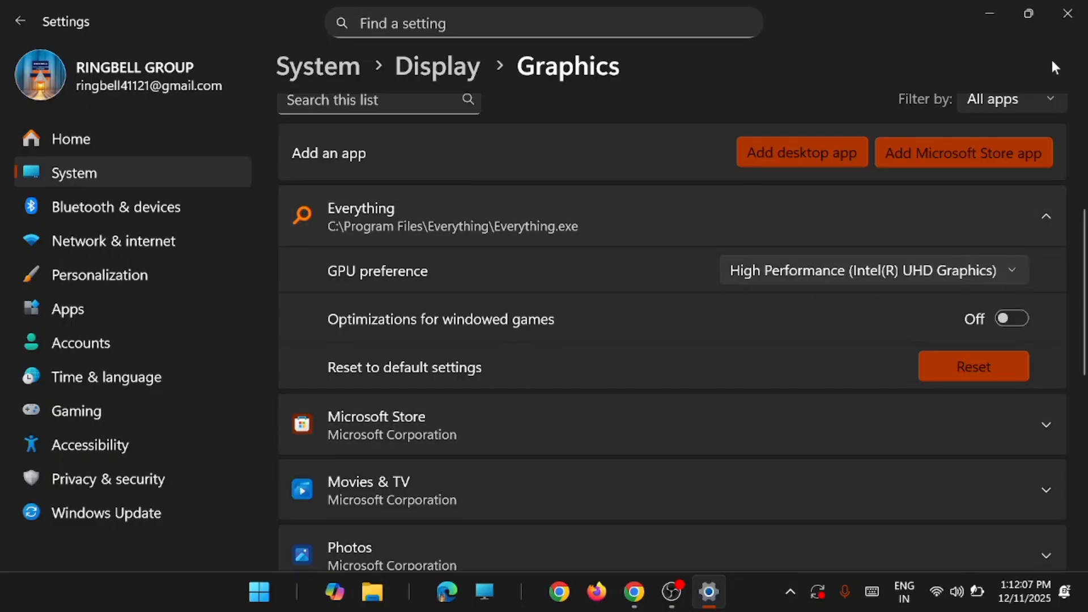
pyautogui.click(1068, 13)
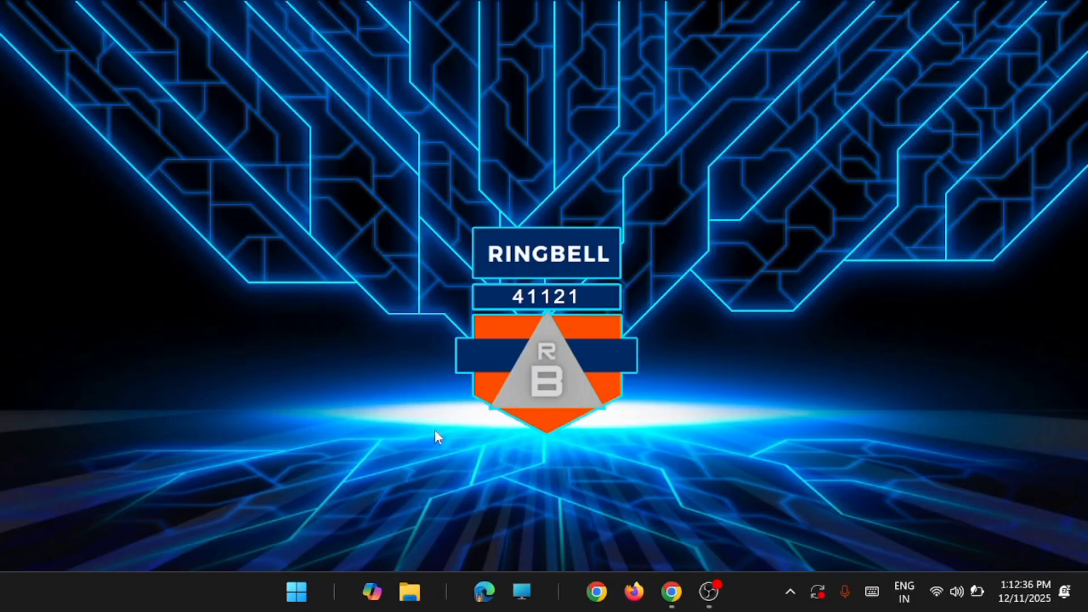
# Open Display settings from the desktop context menu and scroll down to Related settings.
pyautogui.rightClick(267, 444)
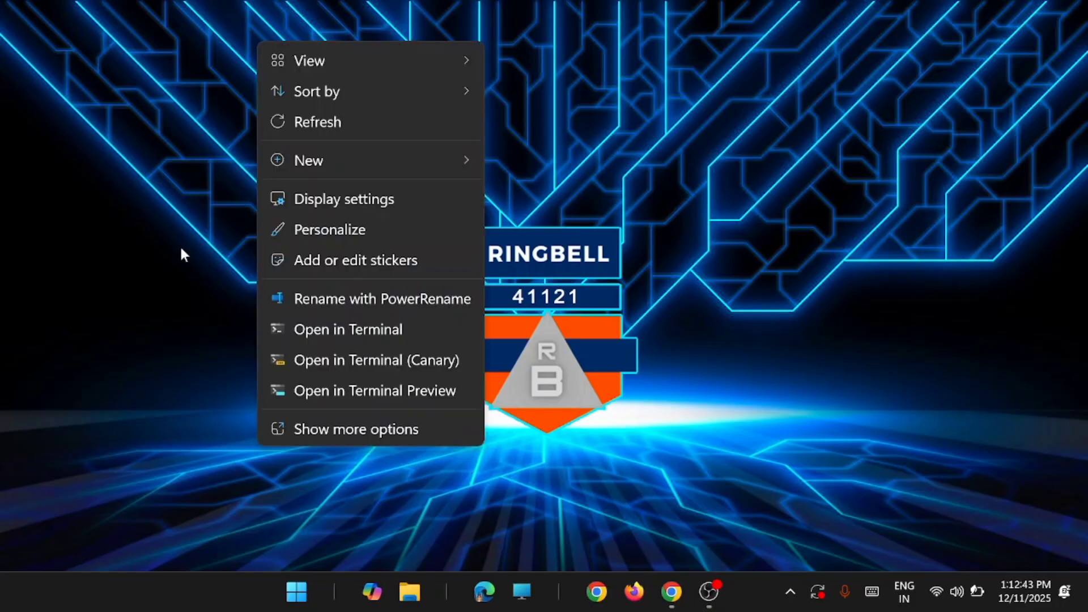
pyautogui.click(179, 245)
pyautogui.rightClick(282, 217)
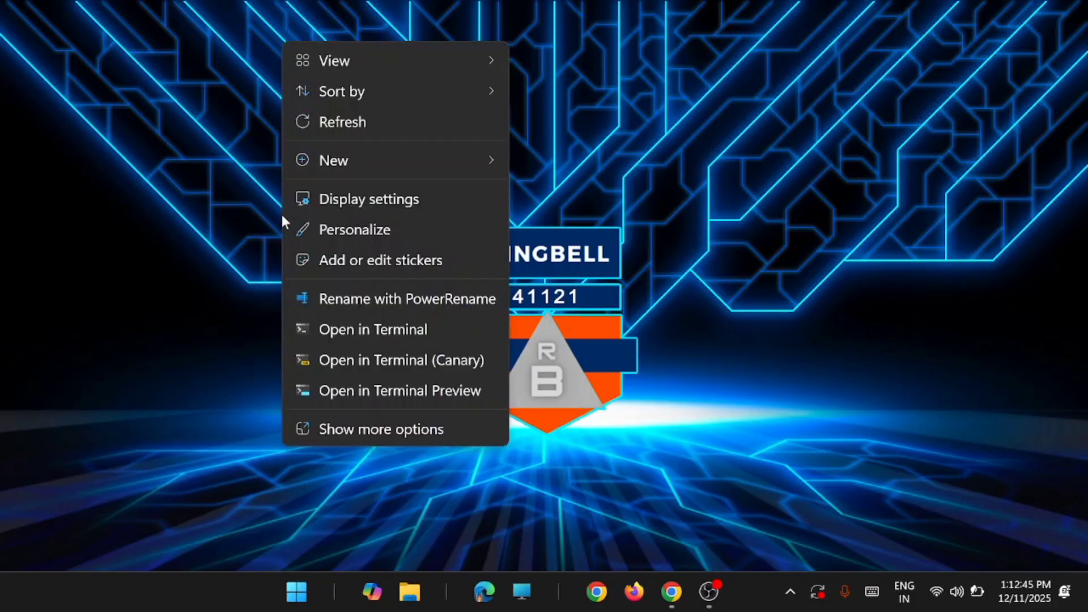
pyautogui.click(414, 202)
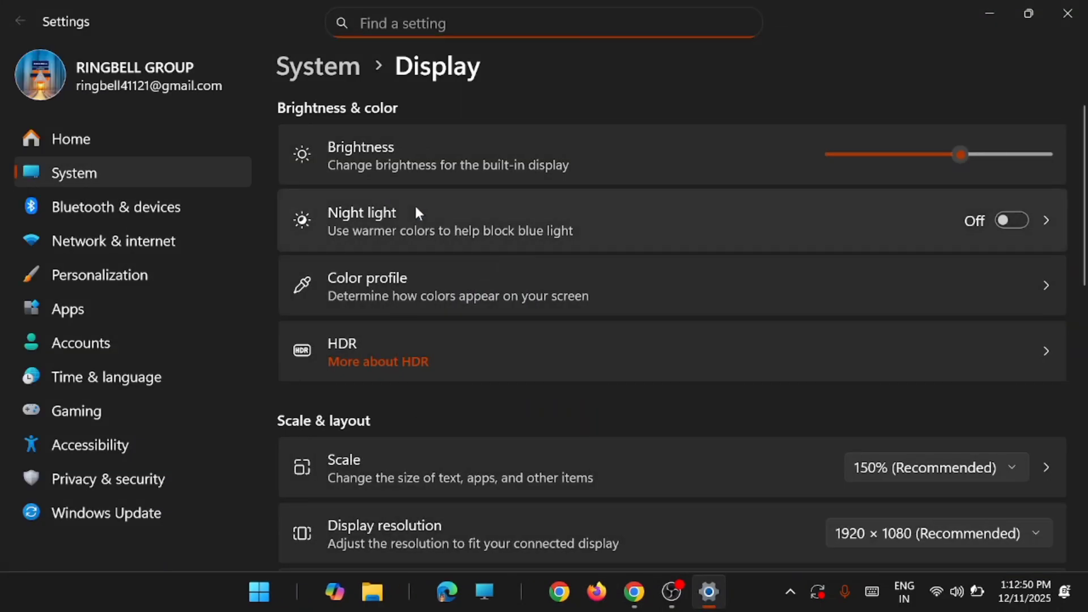
pyautogui.scroll(-5, 736, 312)
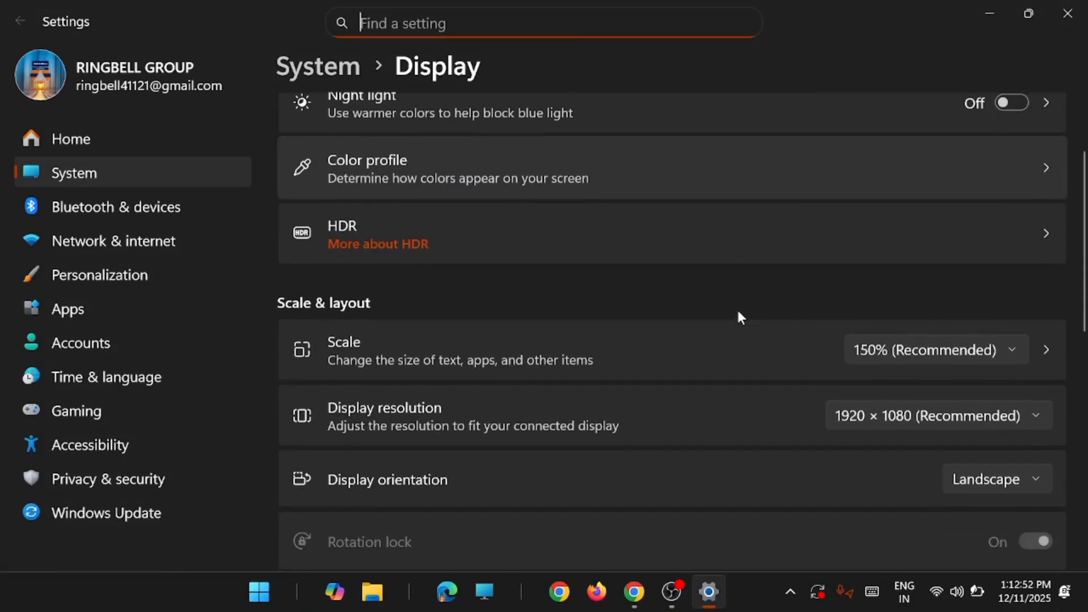
pyautogui.scroll(-2, 736, 317)
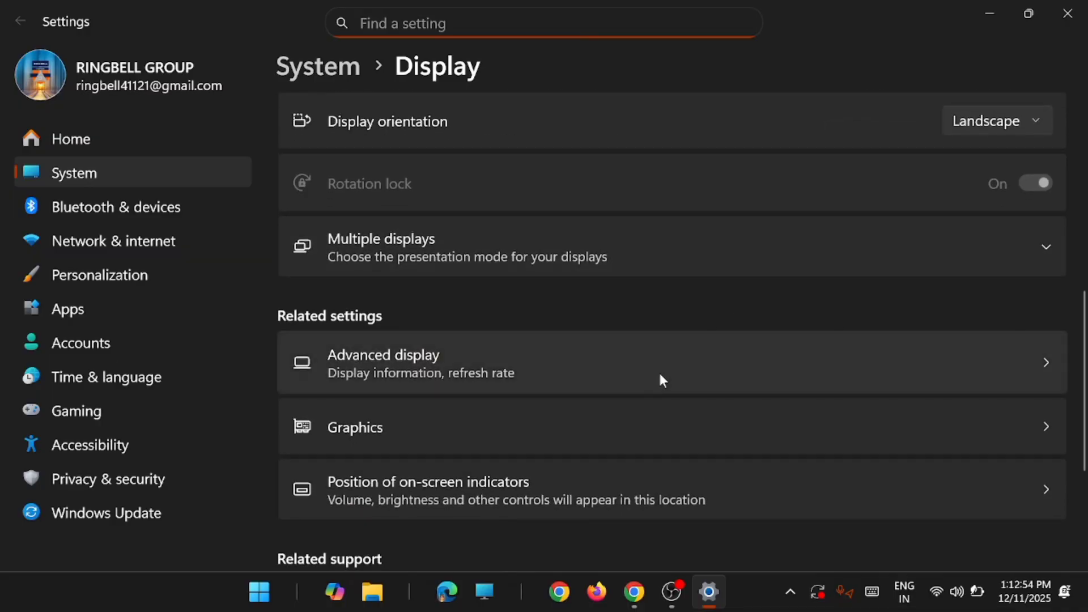
# Check the Advanced display details and the refresh rate choices, currently 60.02 Hz.
pyautogui.click(923, 374)
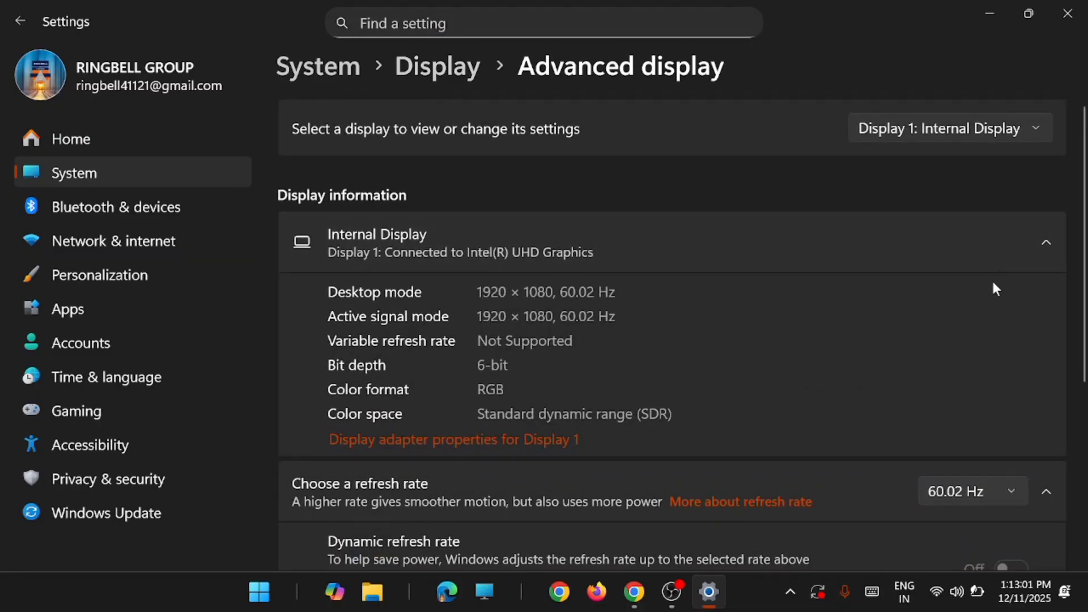
pyautogui.scroll(-2, 975, 303)
pyautogui.scroll(-3, 975, 304)
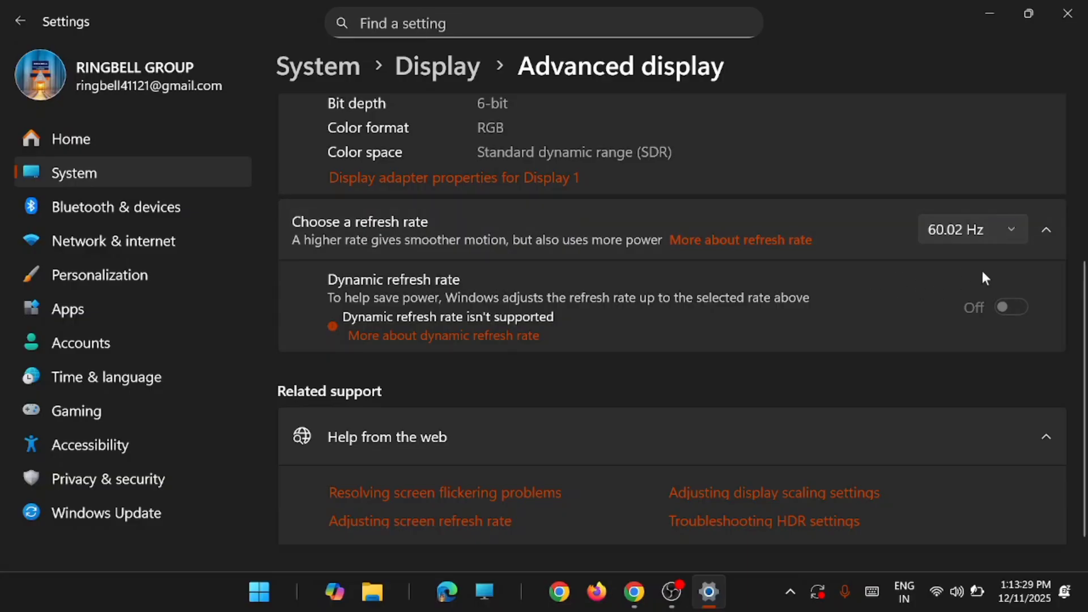
pyautogui.click(1010, 241)
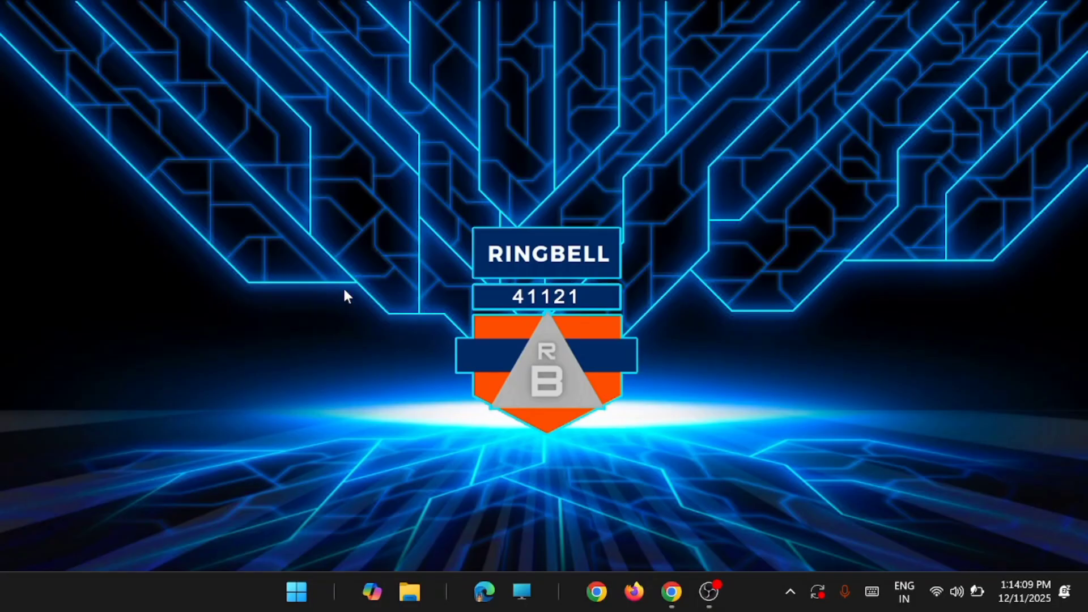
# Launch Settings from Start and go to Personalization > Background.
pyautogui.click(297, 591)
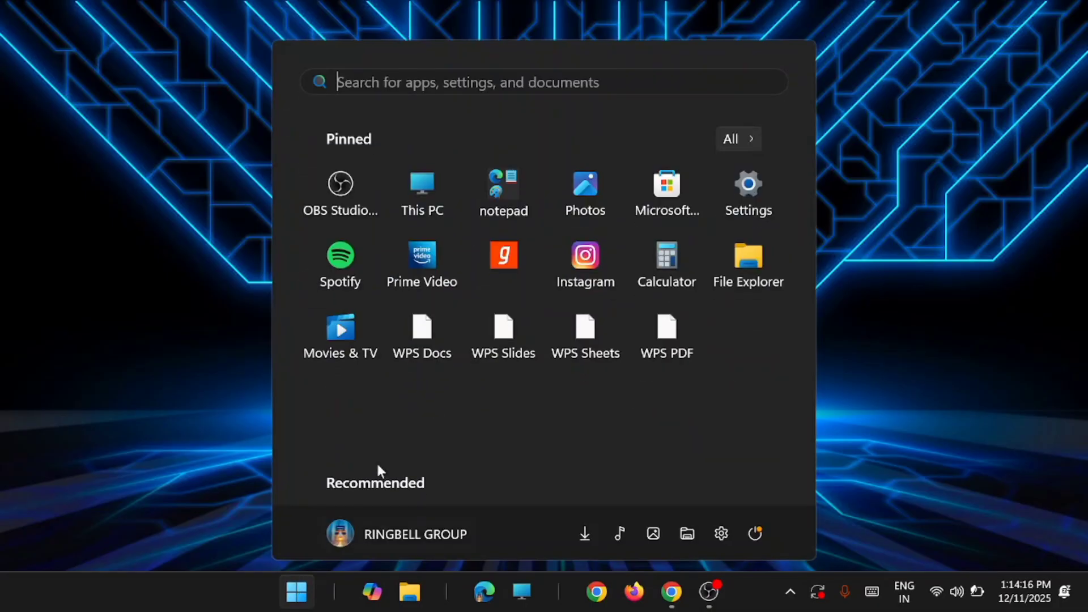
pyautogui.click(751, 198)
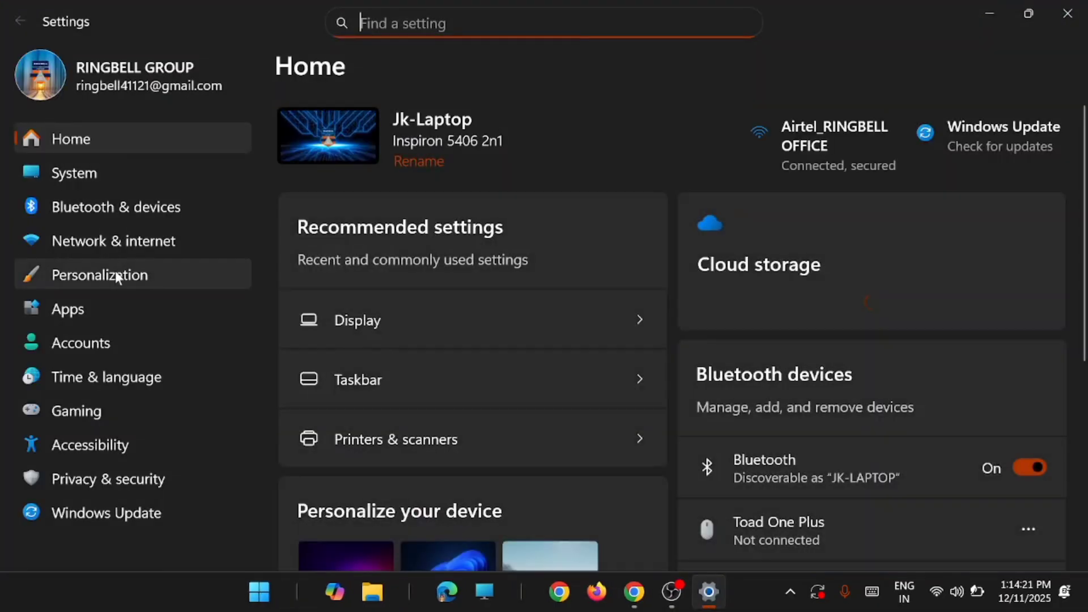
pyautogui.click(114, 271)
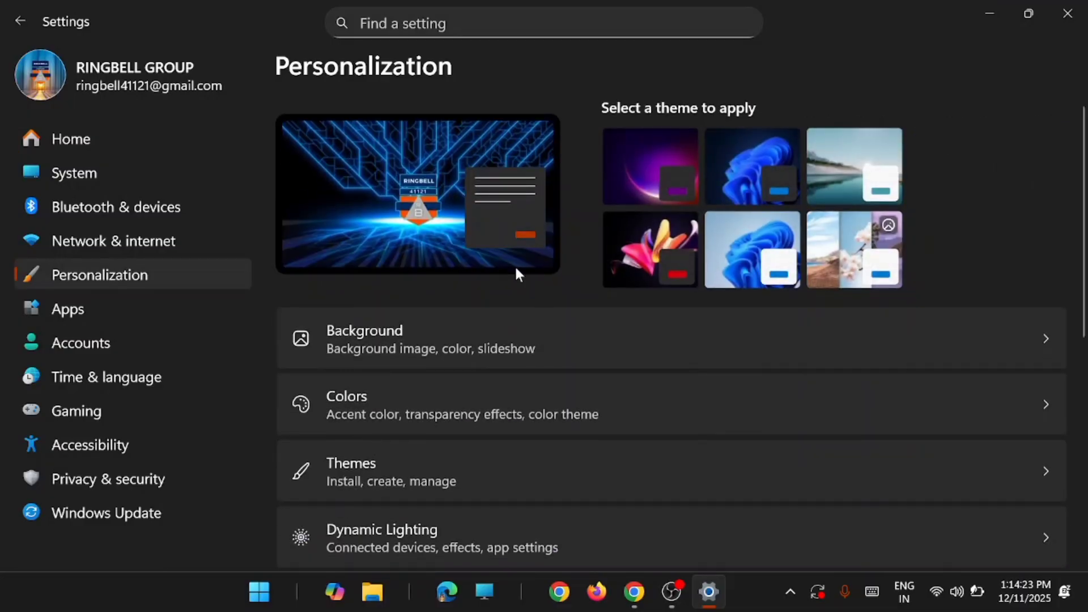
pyautogui.click(776, 318)
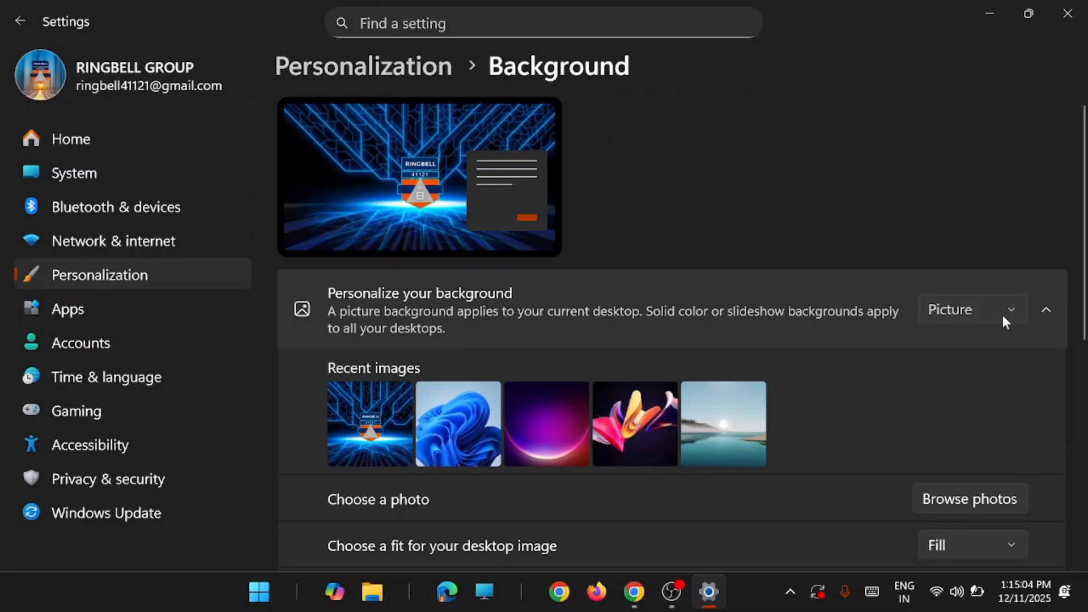
# Keep the background type as Picture and review the Fill fit setting below.
pyautogui.click(1002, 315)
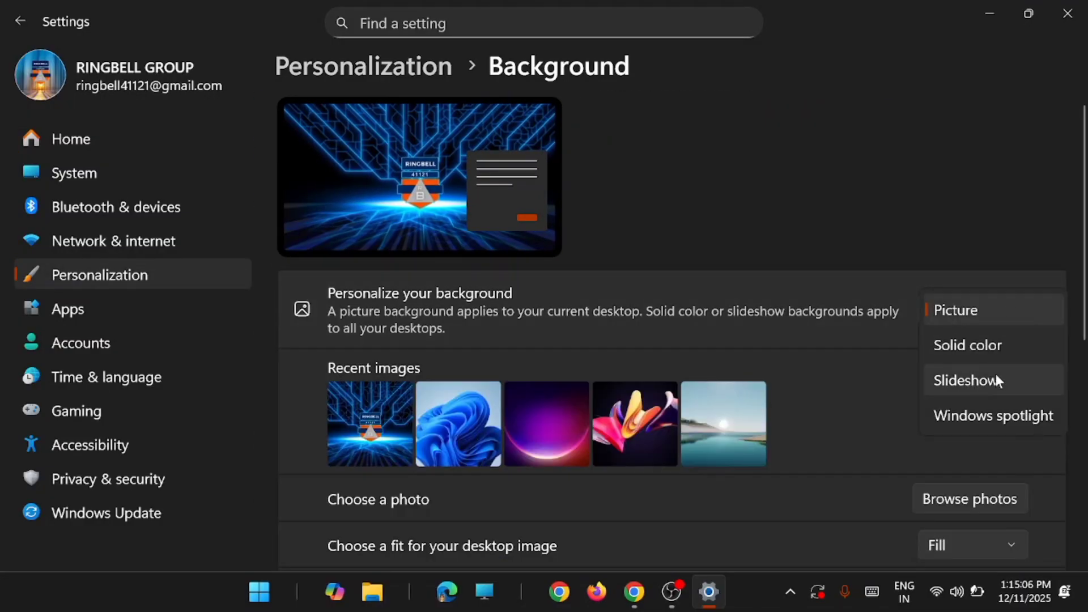
pyautogui.click(900, 360)
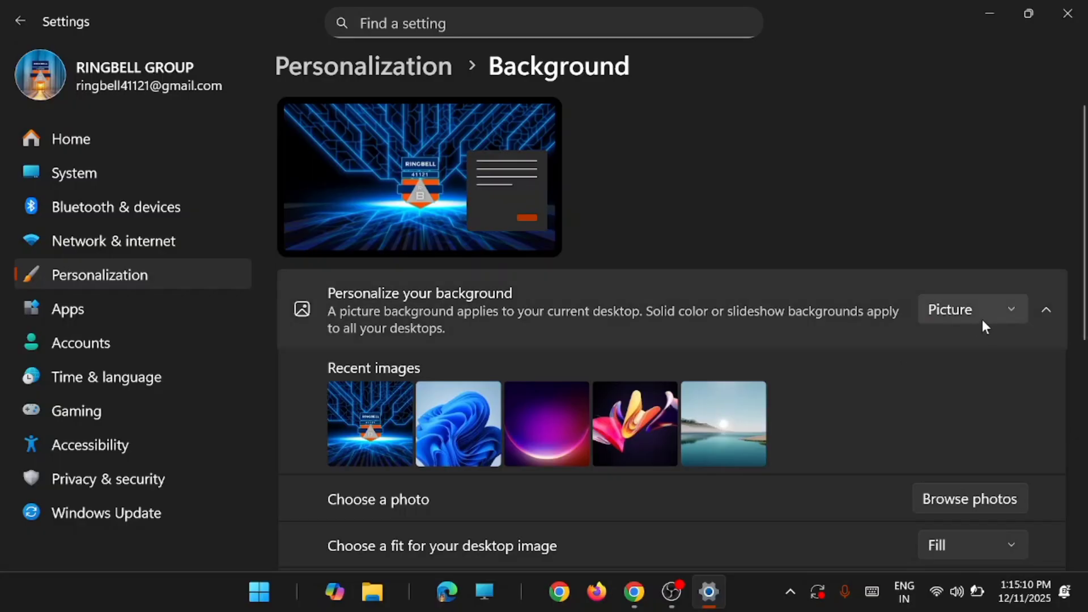
pyautogui.scroll(-2, 824, 219)
pyautogui.scroll(-3, 824, 218)
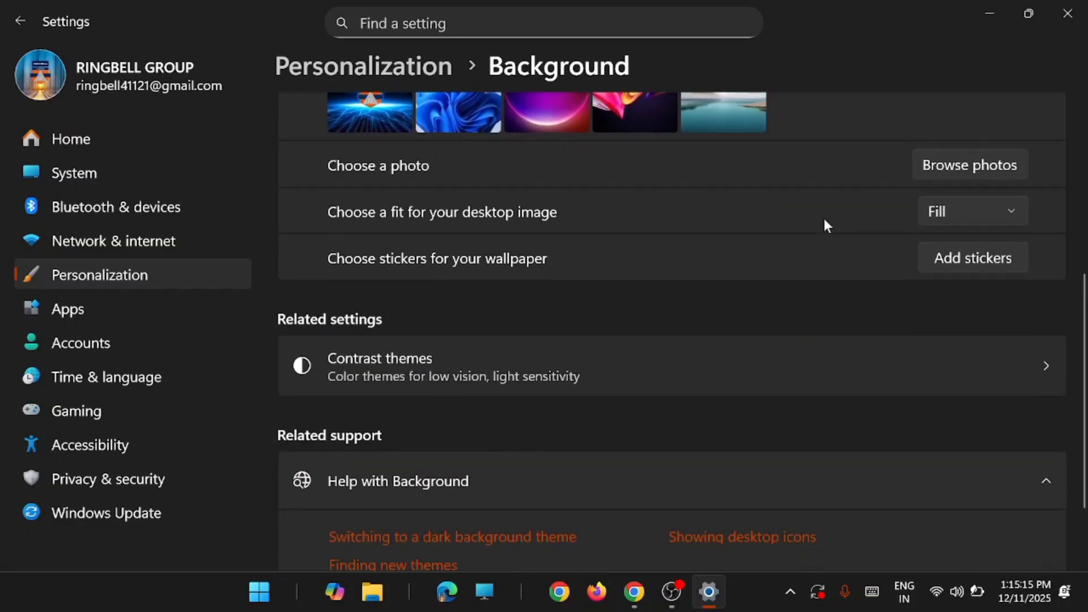
# Keep the accent color on Manual in Personalization > Colors, then close Settings.
pyautogui.click(136, 277)
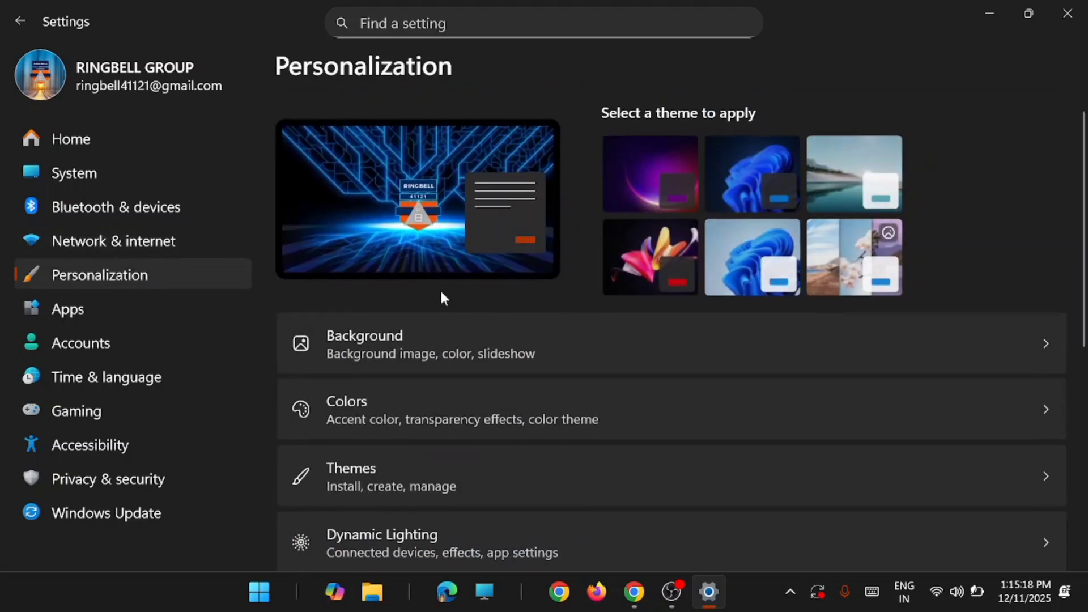
pyautogui.click(887, 419)
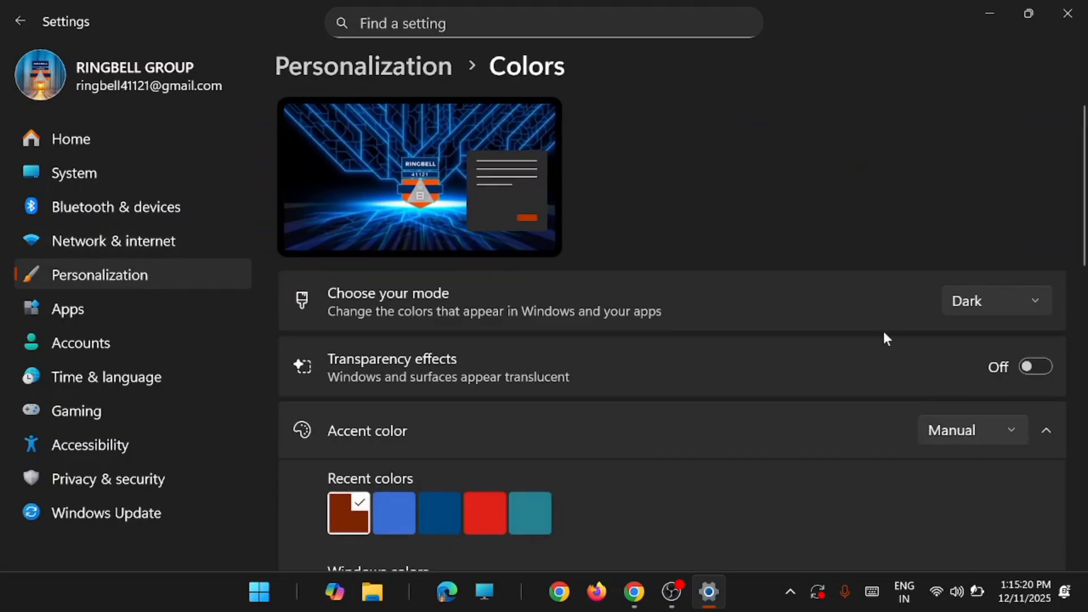
pyautogui.click(966, 425)
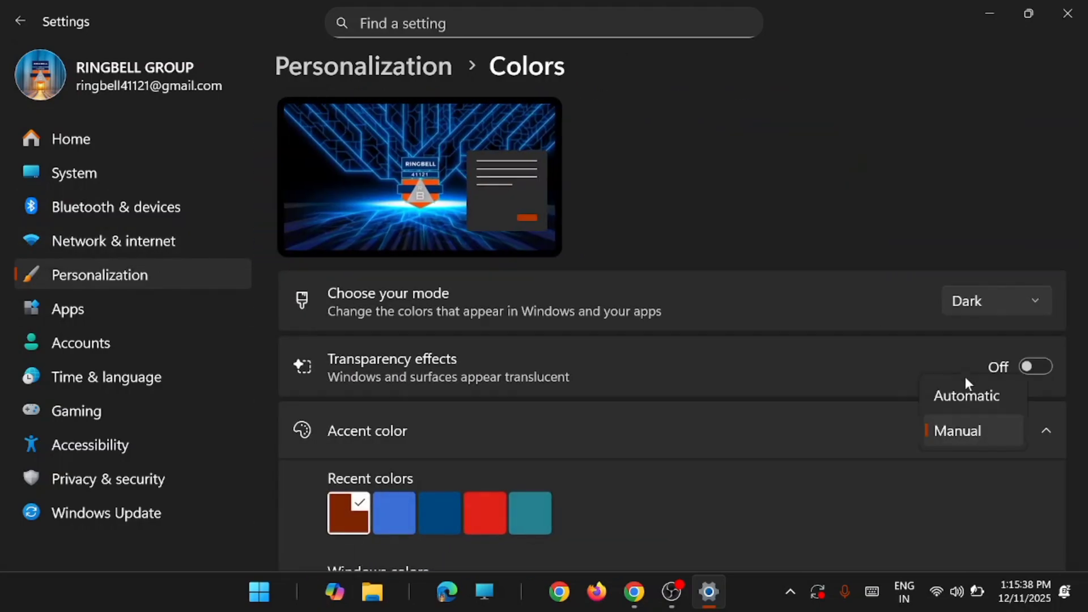
pyautogui.click(971, 443)
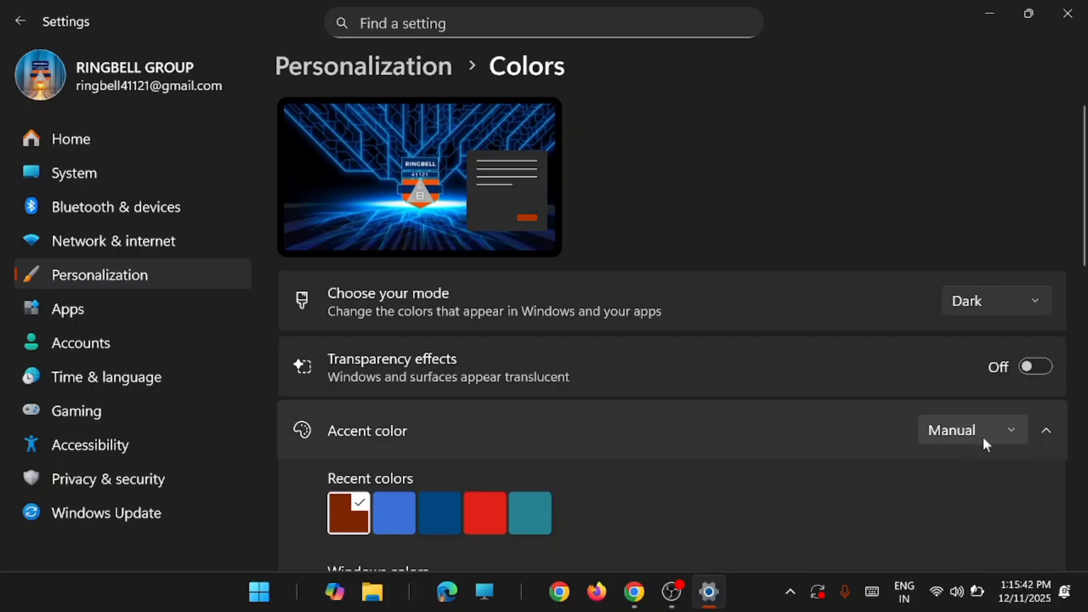
pyautogui.scroll(-3, 837, 358)
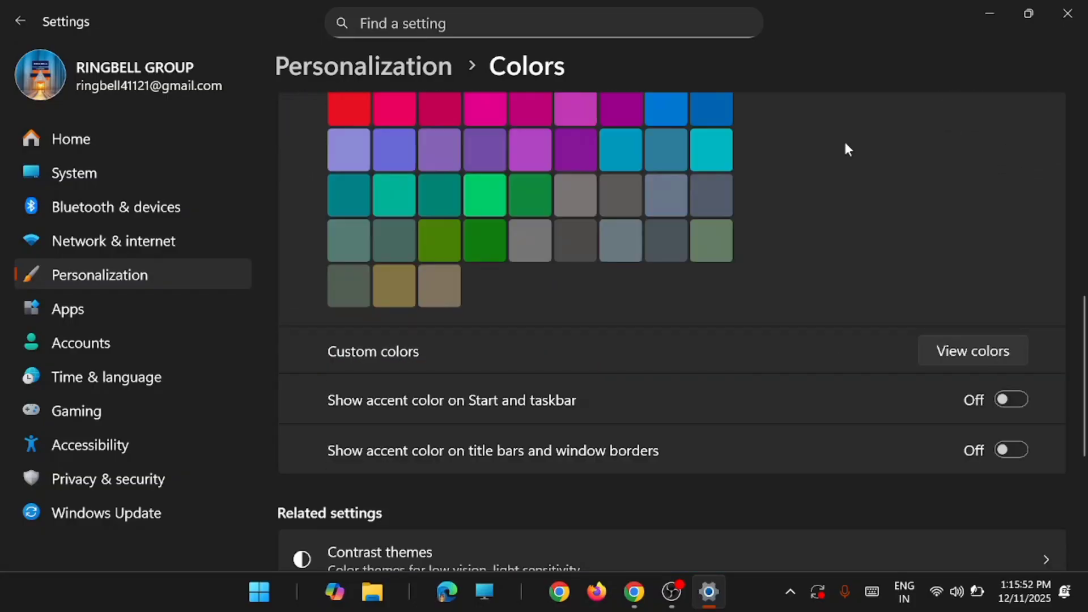
pyautogui.click(1068, 15)
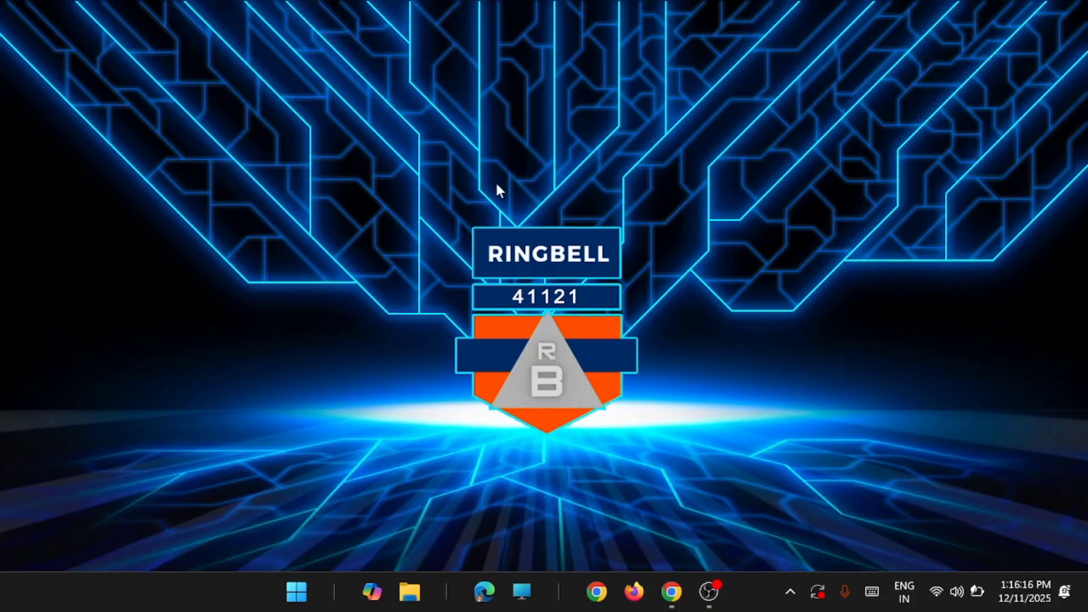
# Switch Animation effects off in Settings under Accessibility > Visual effects.
pyautogui.click(299, 595)
pyautogui.click(739, 211)
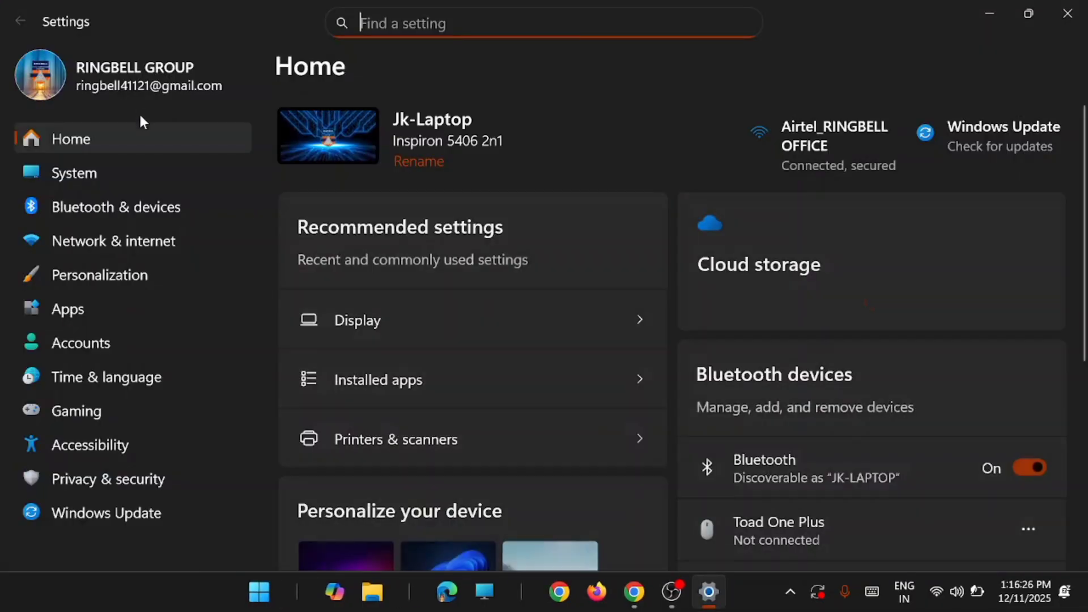
pyautogui.click(119, 444)
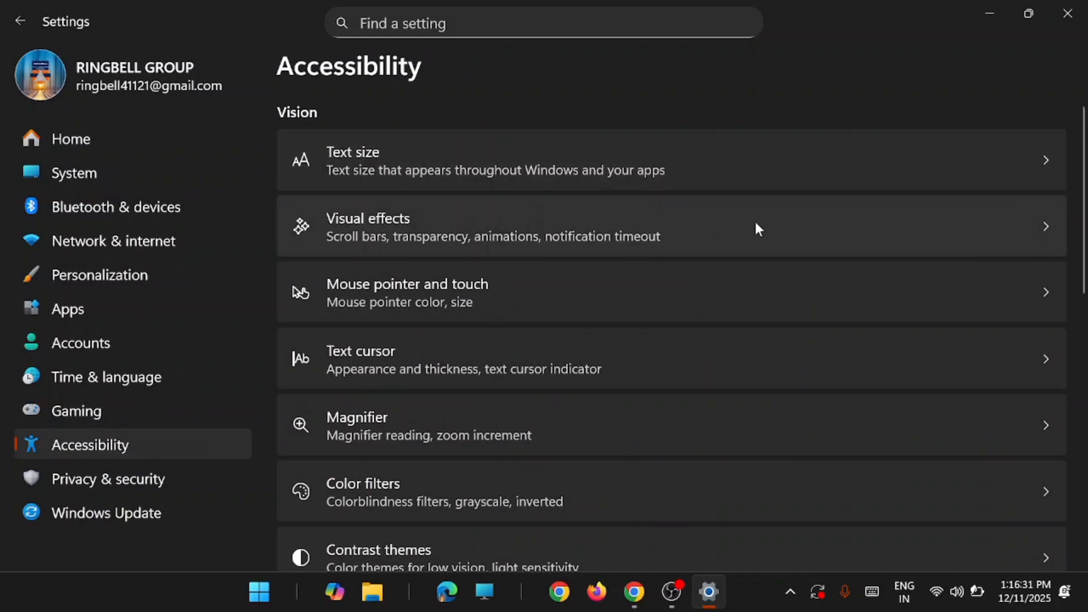
pyautogui.click(967, 233)
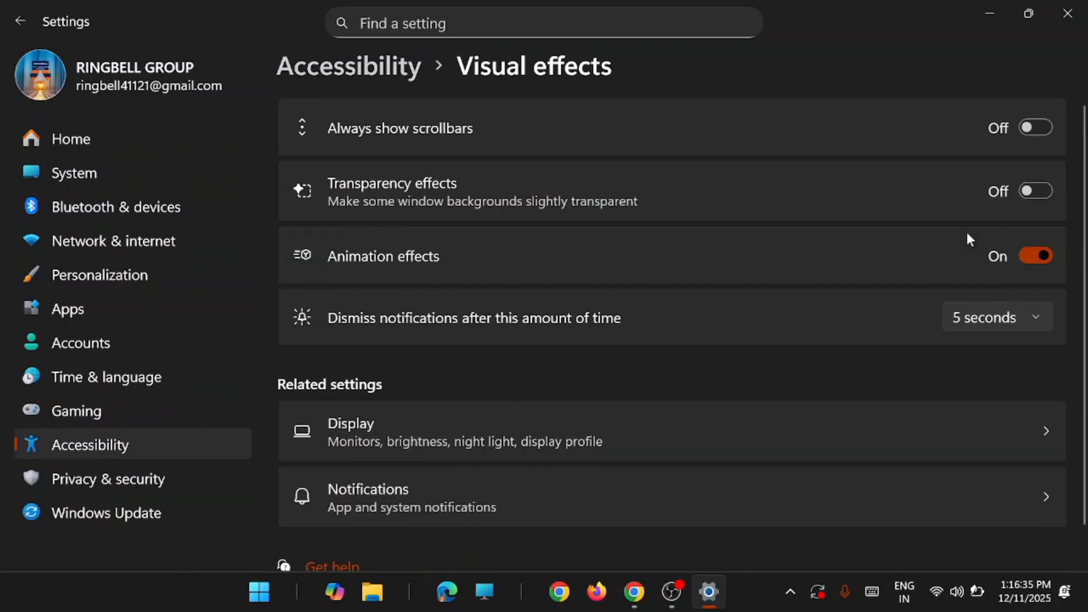
pyautogui.click(1041, 258)
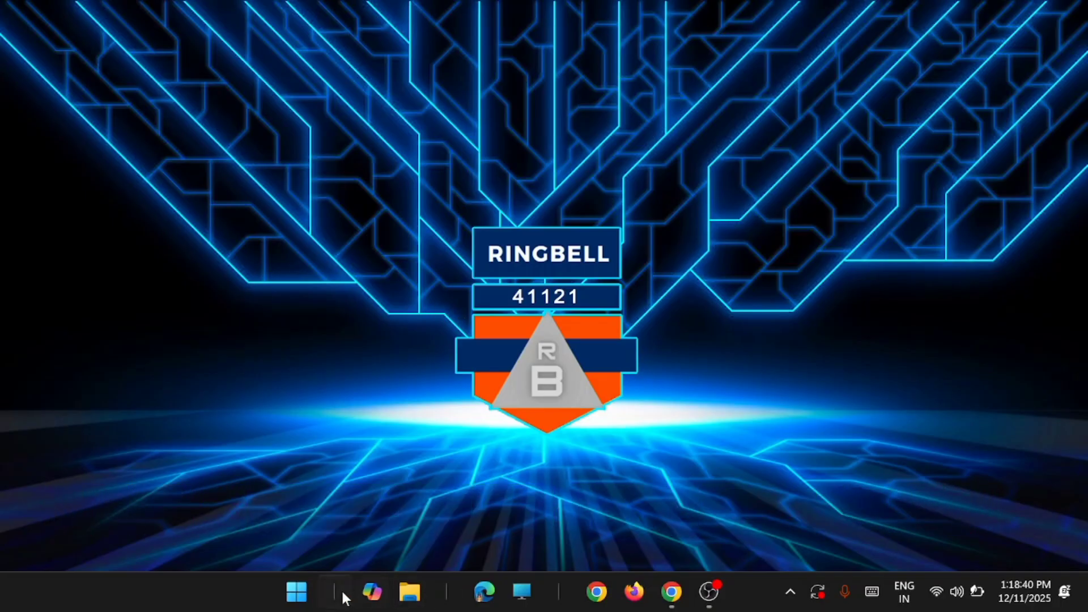
# Launch Registry Editor by running regedit from the Run dialog.
pyautogui.click(297, 593)
pyautogui.rightClick(298, 592)
pyautogui.click(250, 480)
pyautogui.write('reg')
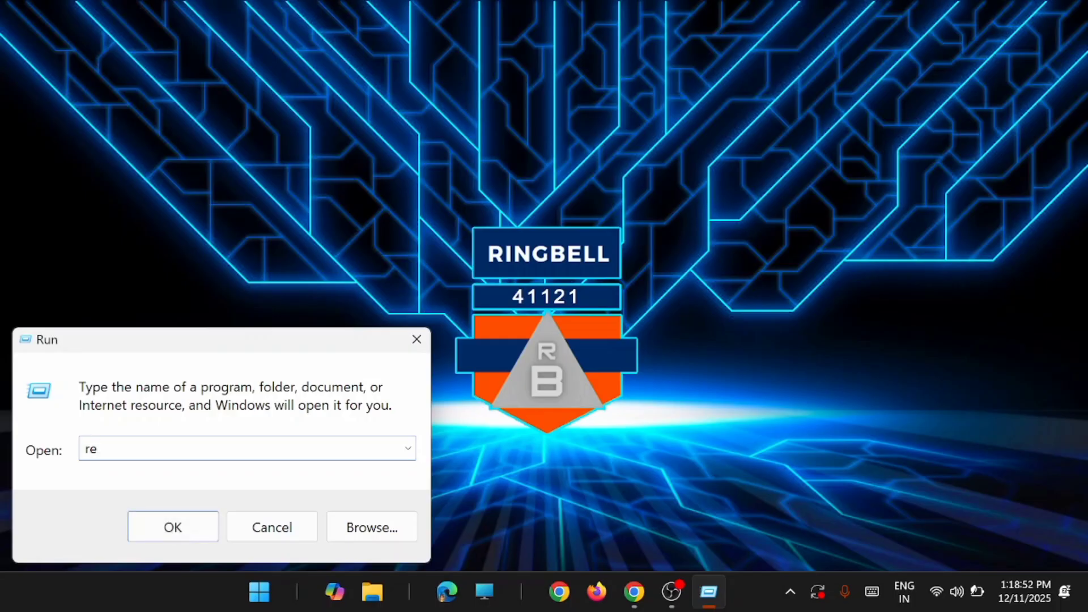
pyautogui.write('edit')
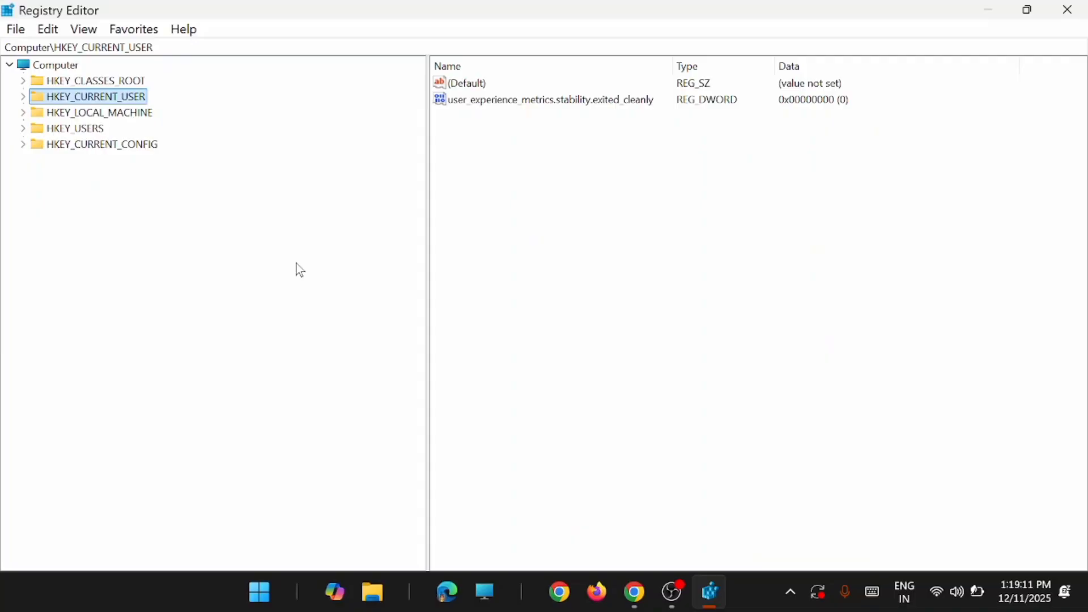
# Navigate to HKEY_CURRENT_USER\Software\Microsoft\Avalon.Graphics in the key tree.
pyautogui.doubleClick(127, 107)
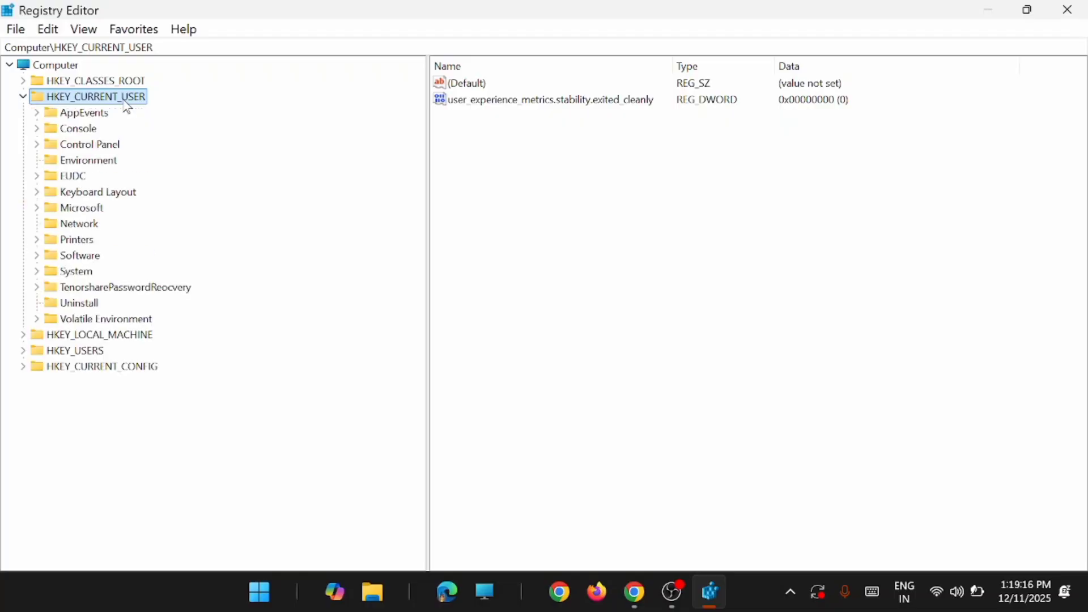
pyautogui.doubleClick(92, 257)
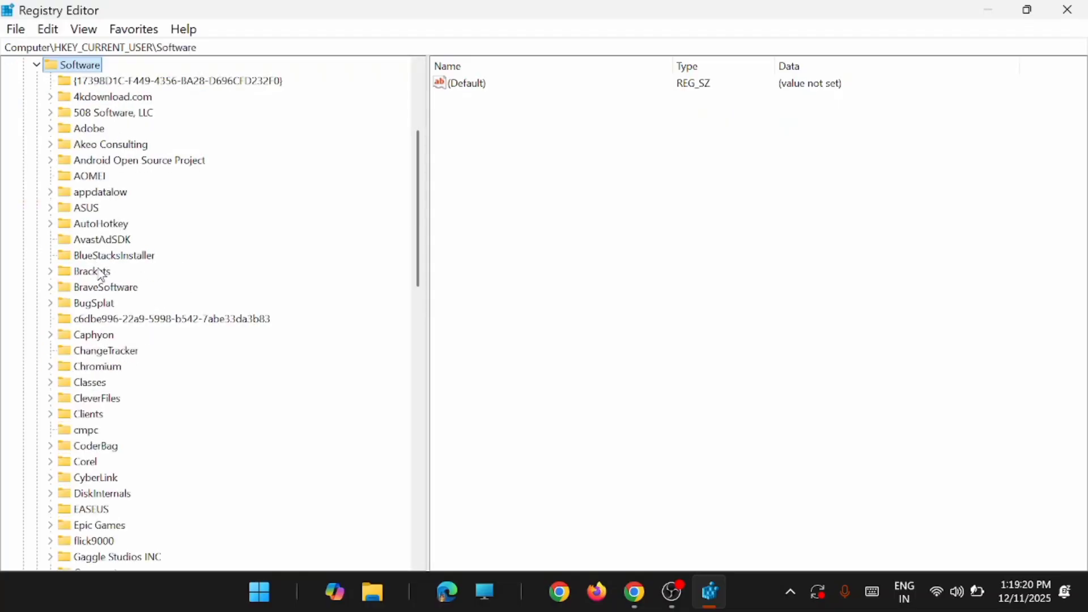
pyautogui.scroll(-9, 118, 449)
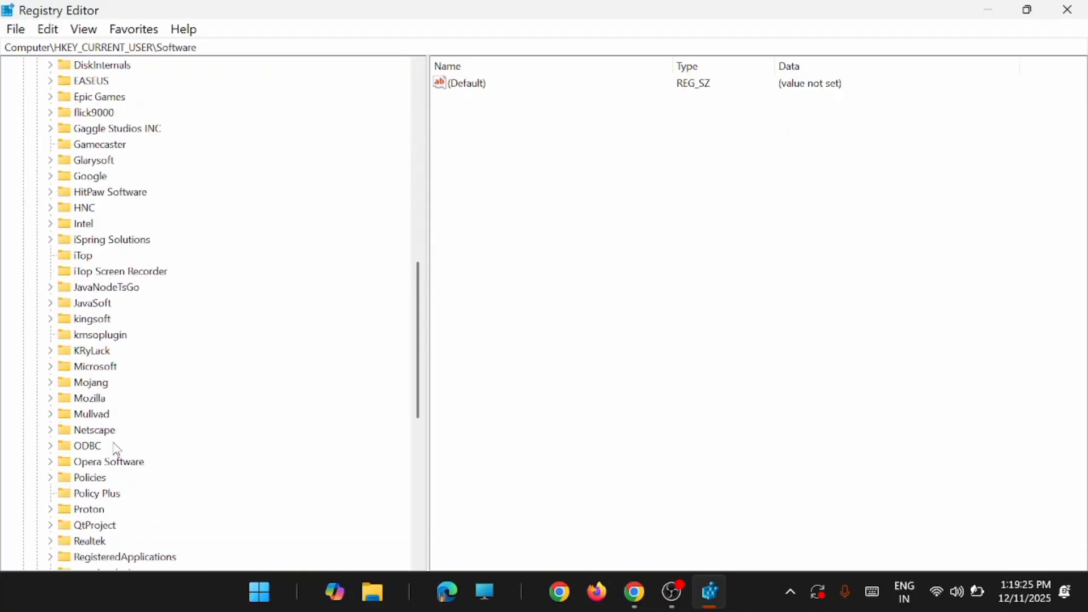
pyautogui.doubleClick(103, 369)
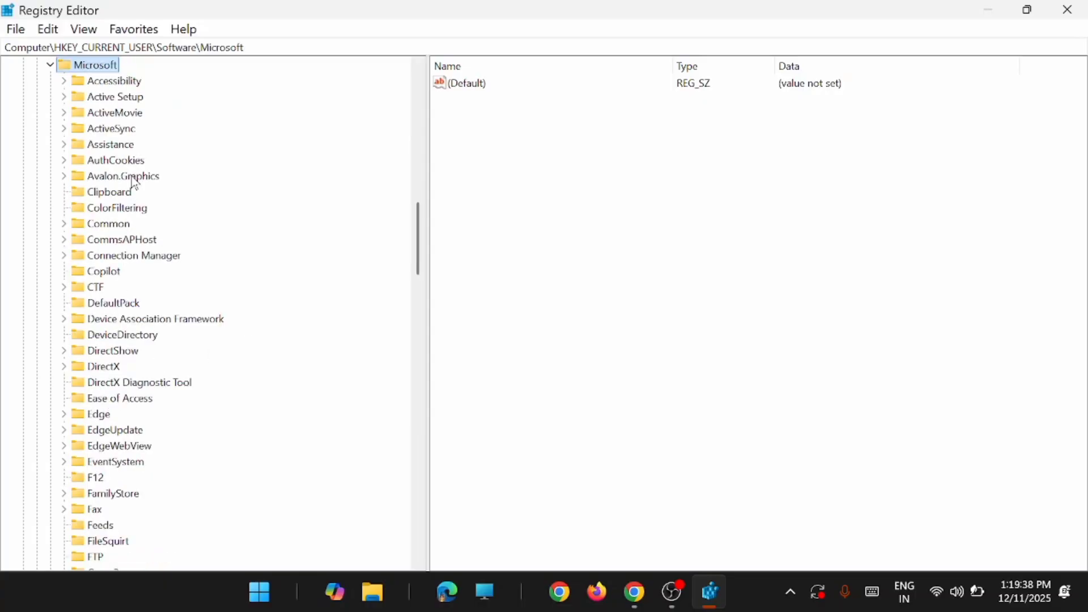
pyautogui.doubleClick(132, 177)
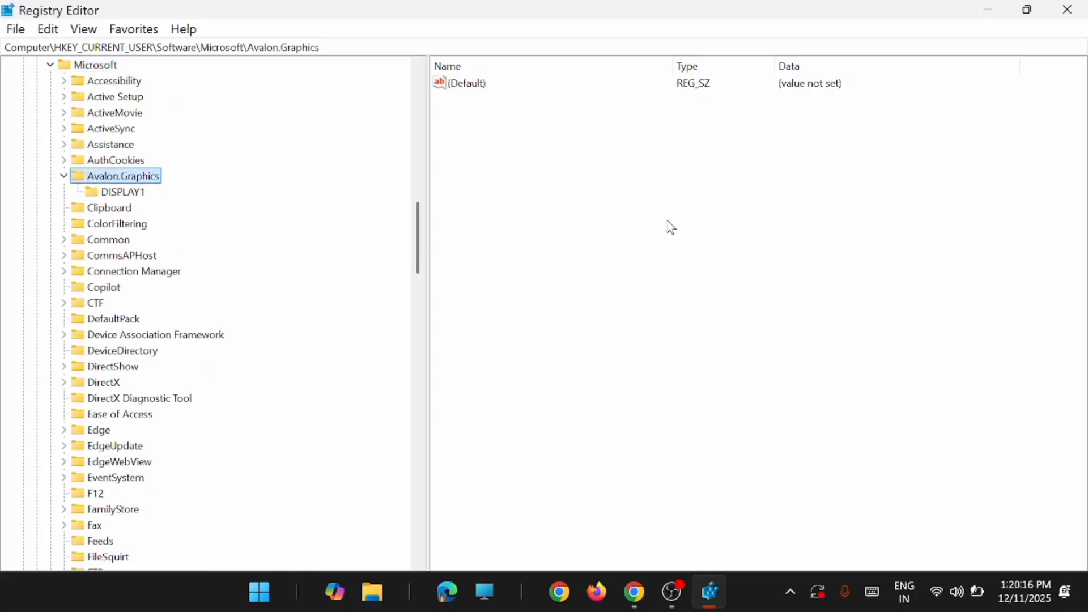
pyautogui.click(672, 227)
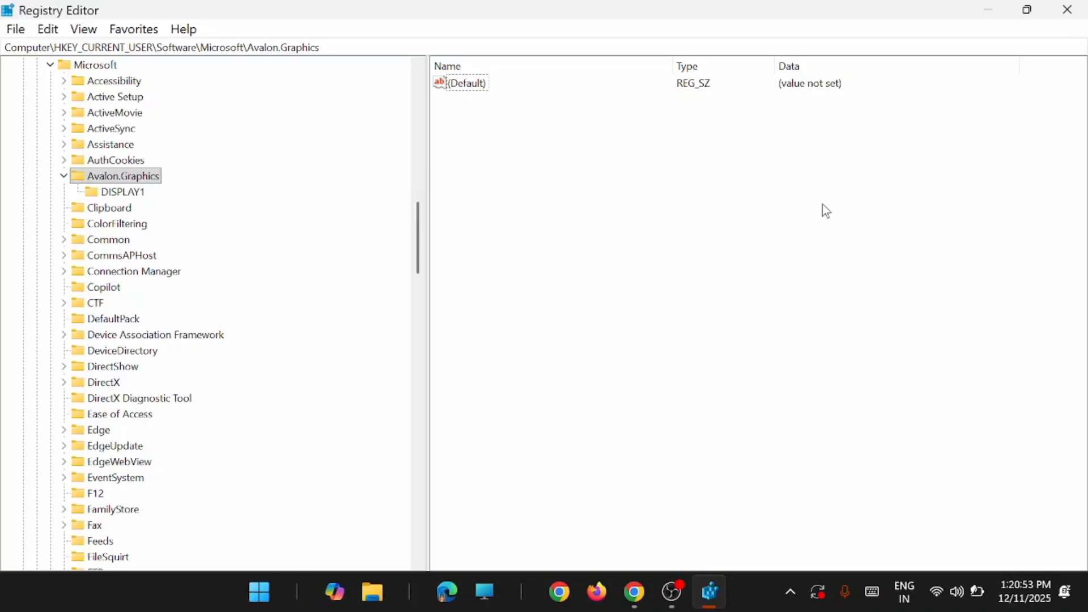
# Create a new DWORD (32-bit) value named DisableHWAcceleration.
pyautogui.rightClick(770, 237)
pyautogui.rightClick(572, 142)
pyautogui.moveTo(626, 167)
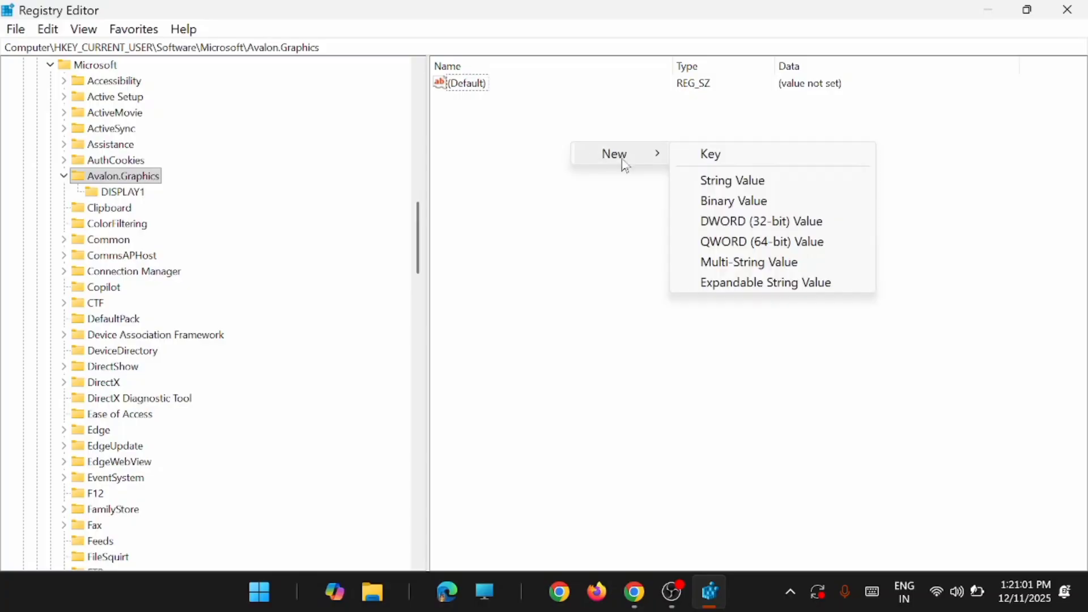
pyautogui.click(778, 227)
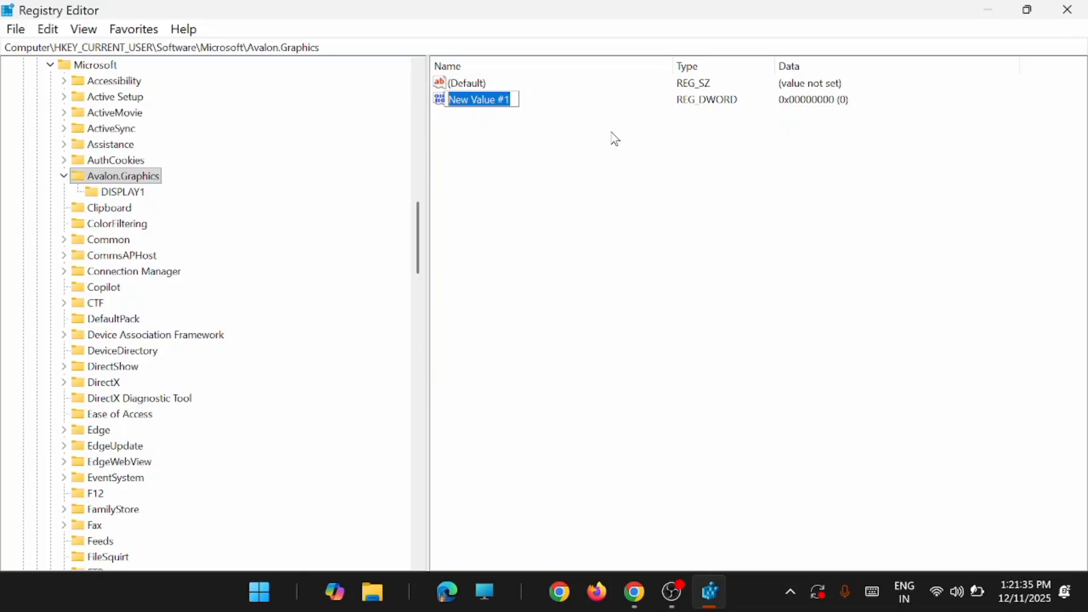
pyautogui.write('DisableH')
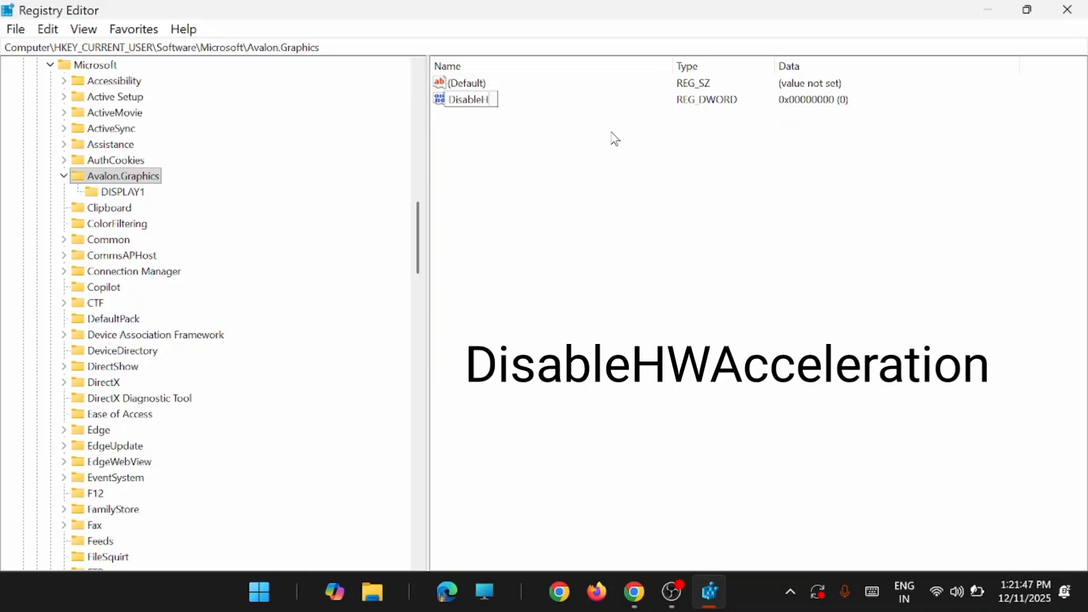
pyautogui.write('WAcce')
pyautogui.write('leration')
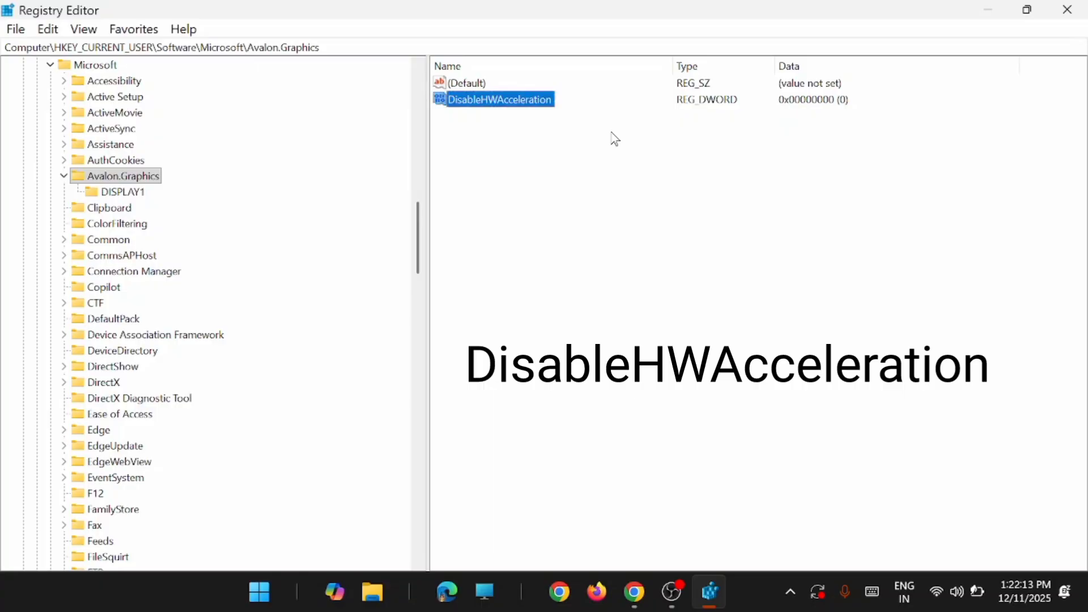
pyautogui.press('Return')
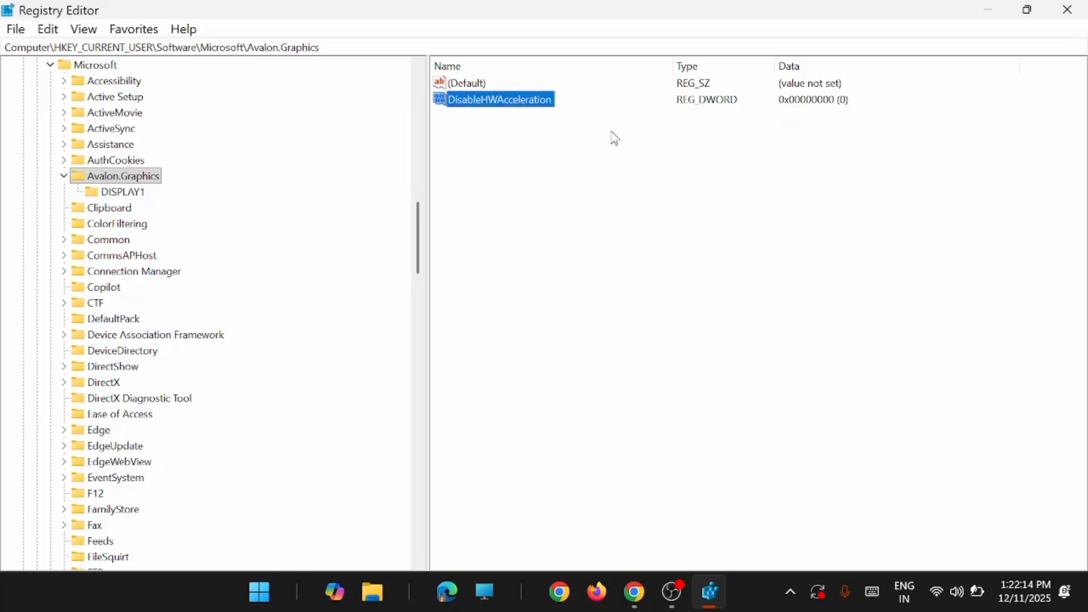
# Set DisableHWAcceleration's value data to 1 and close Registry Editor.
pyautogui.doubleClick(528, 102)
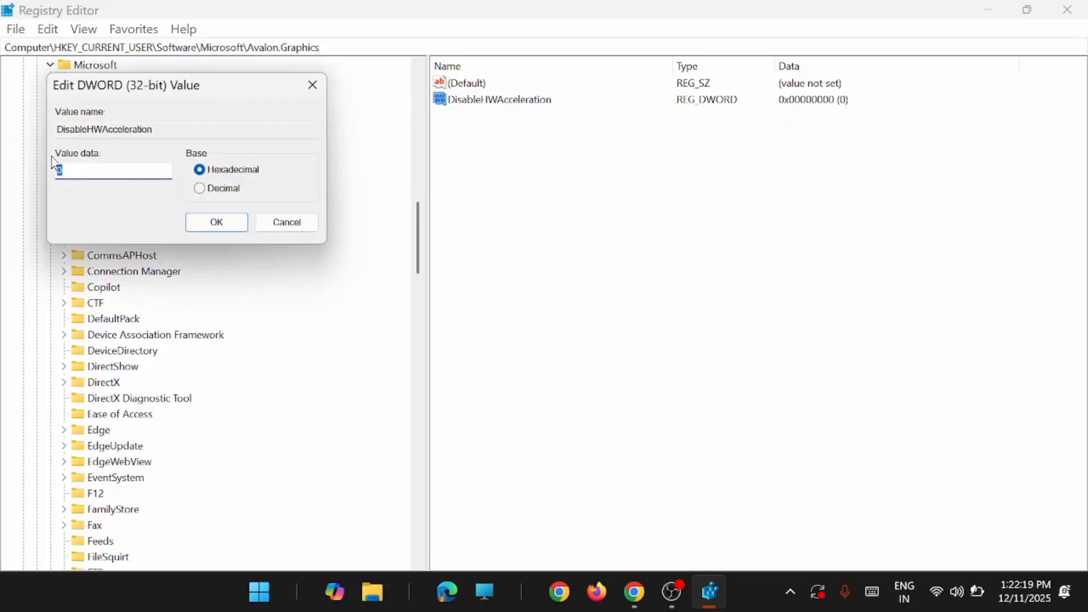
pyautogui.write('1')
pyautogui.click(200, 225)
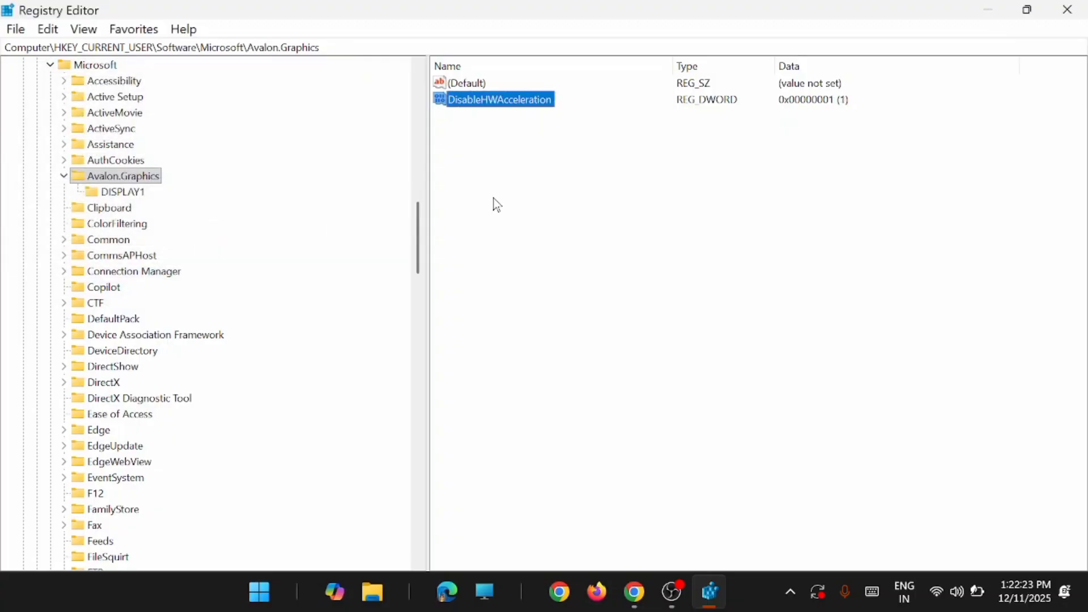
pyautogui.click(991, 11)
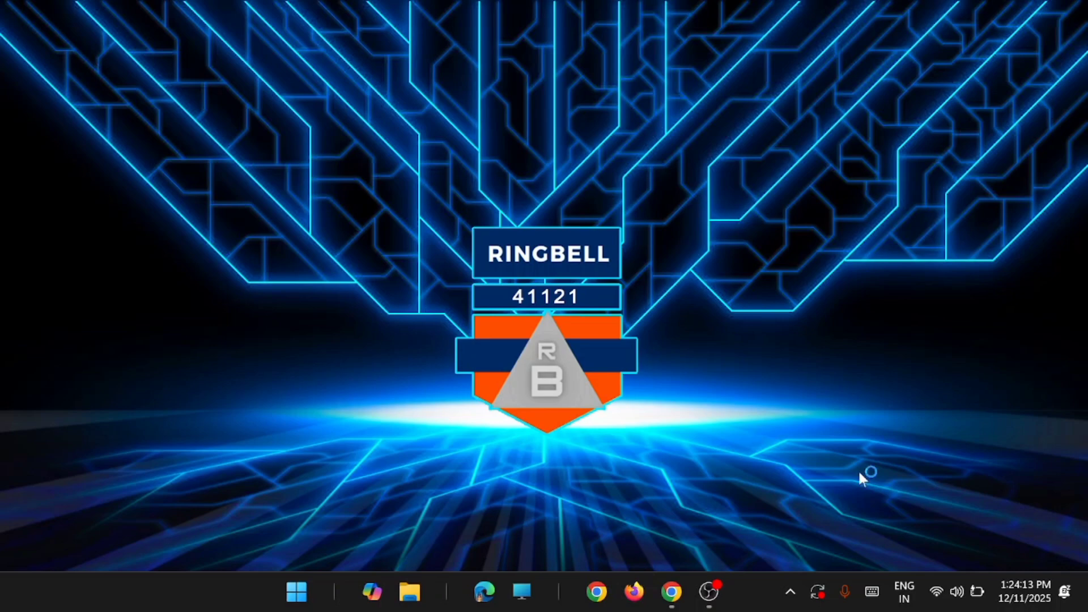
# Switch off 'Use graphics acceleration when available' in Chrome's System settings.
pyautogui.click(675, 598)
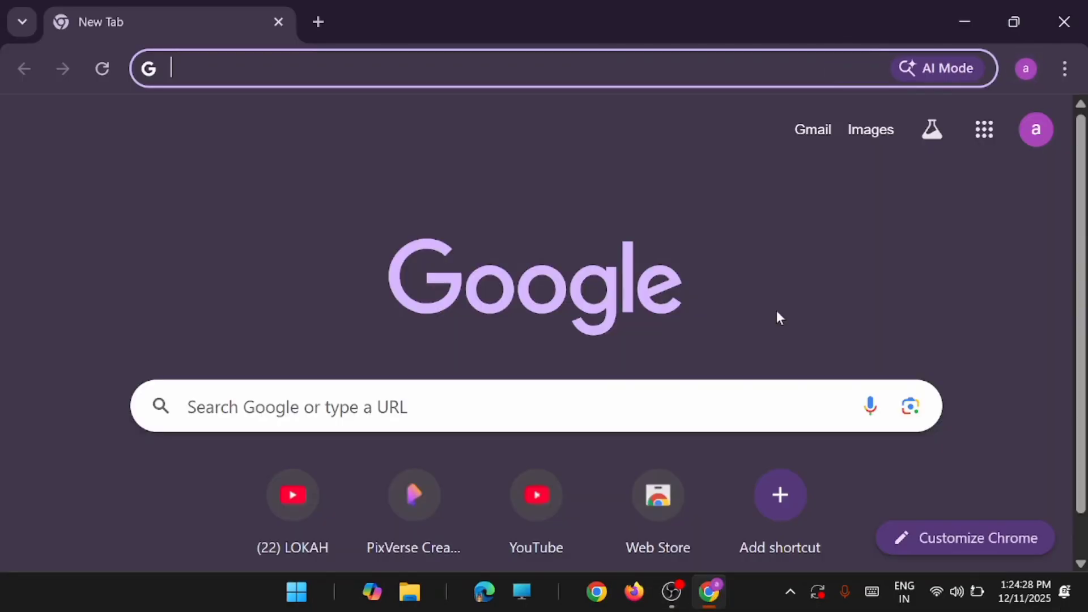
pyautogui.click(1063, 82)
pyautogui.scroll(-5, 858, 403)
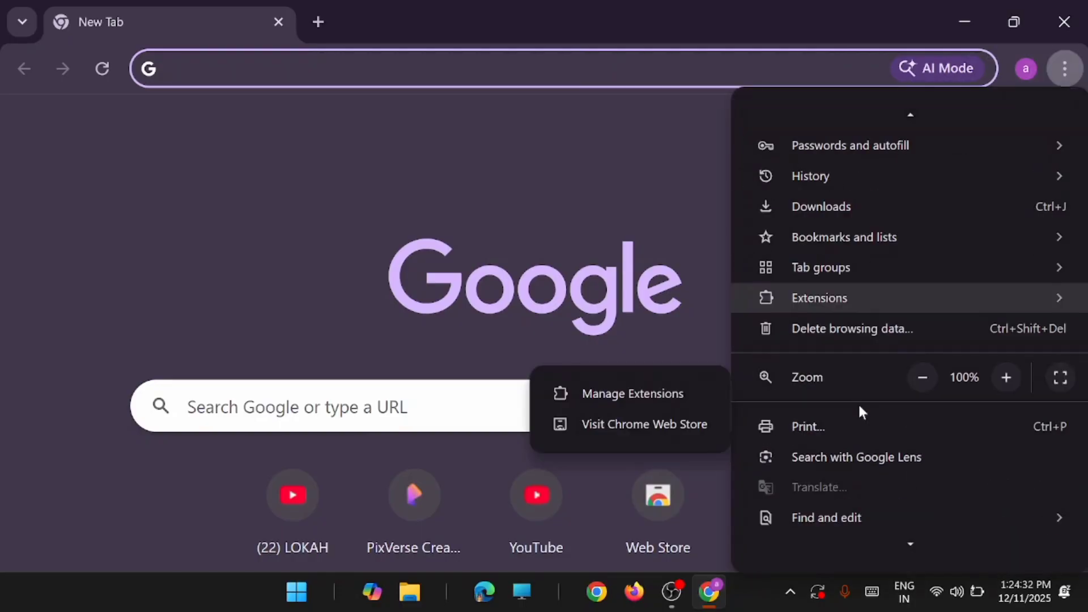
pyautogui.moveTo(850, 435)
pyautogui.click(838, 512)
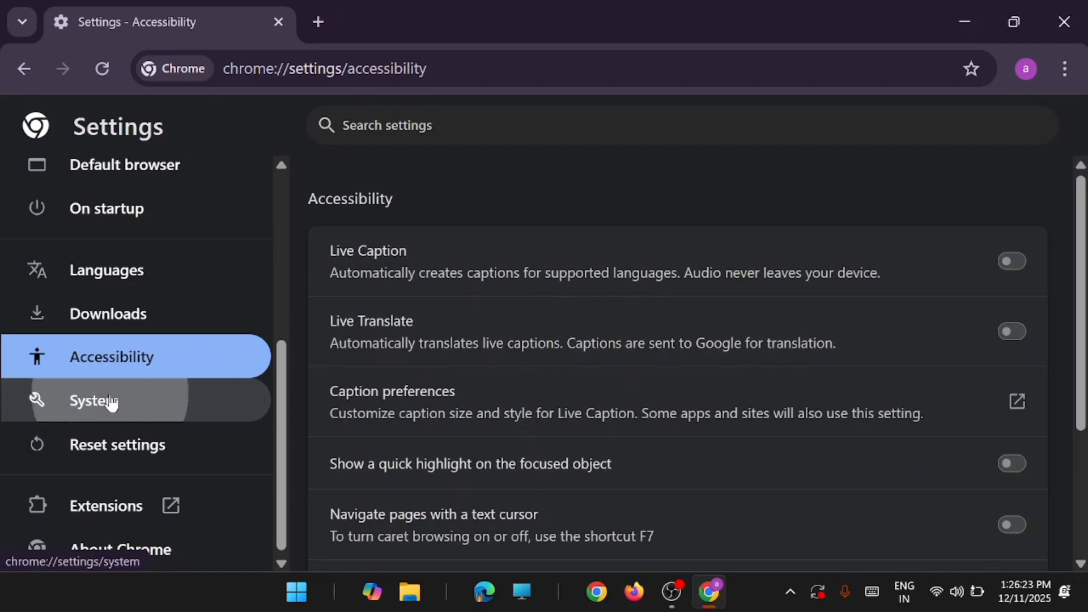
pyautogui.click(111, 402)
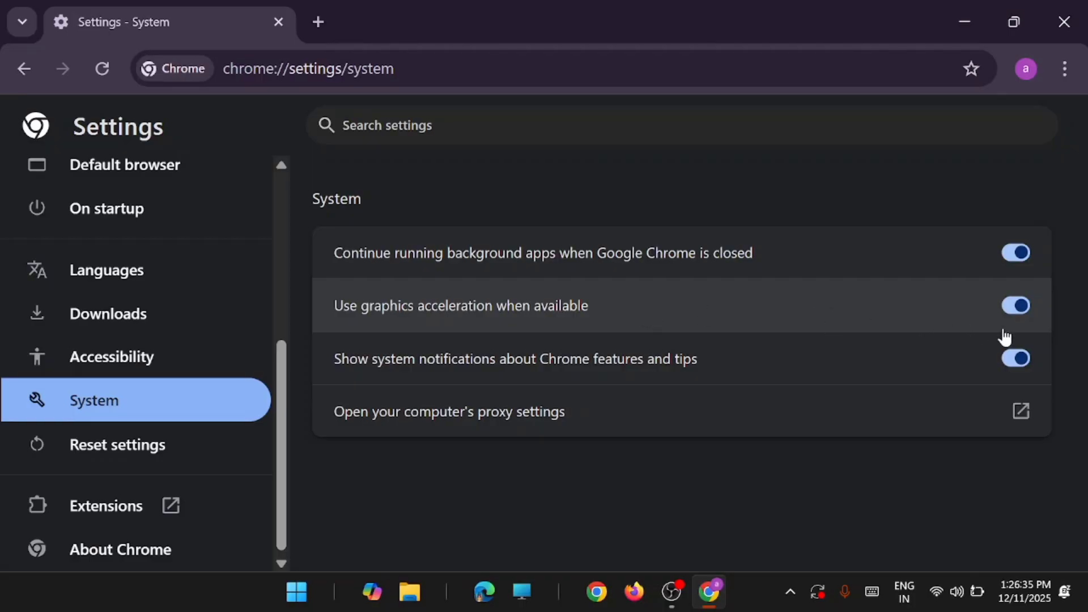
pyautogui.click(1015, 306)
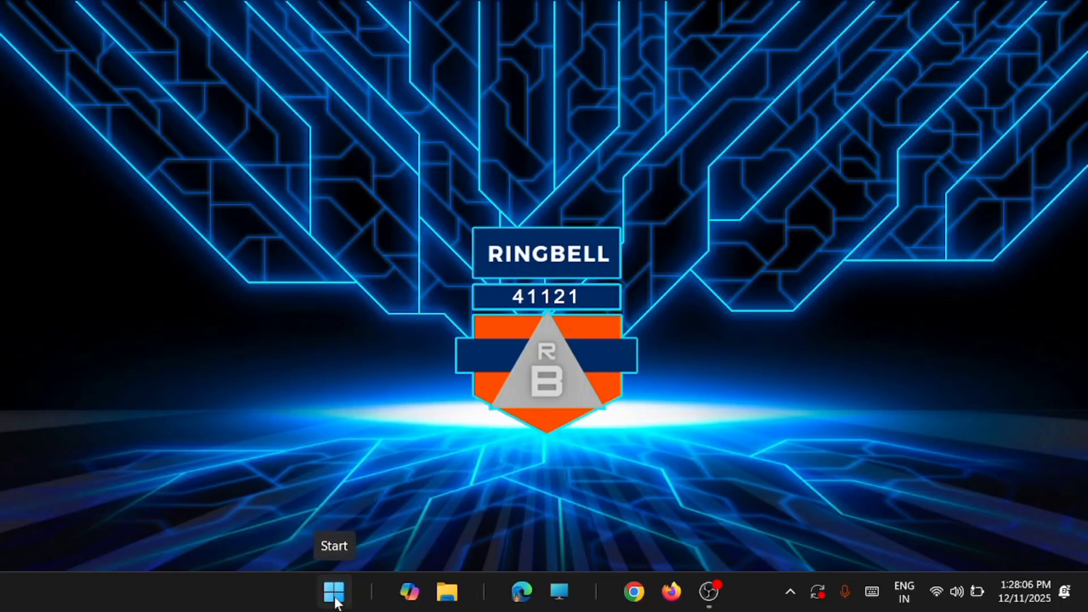
# Search for cmd and open Command Prompt as administrator.
pyautogui.click(343, 592)
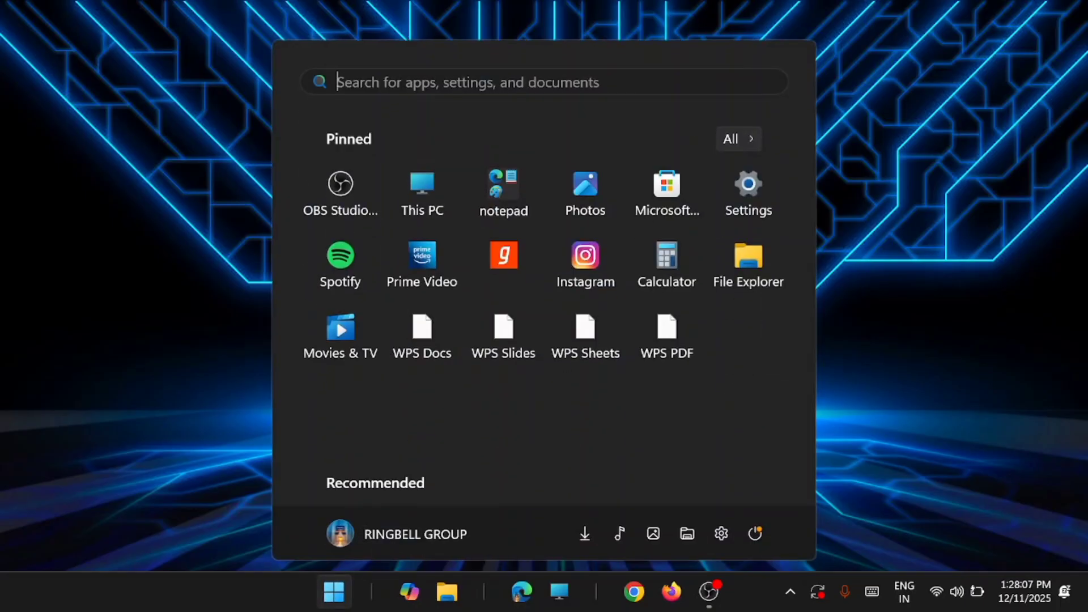
pyautogui.click(423, 85)
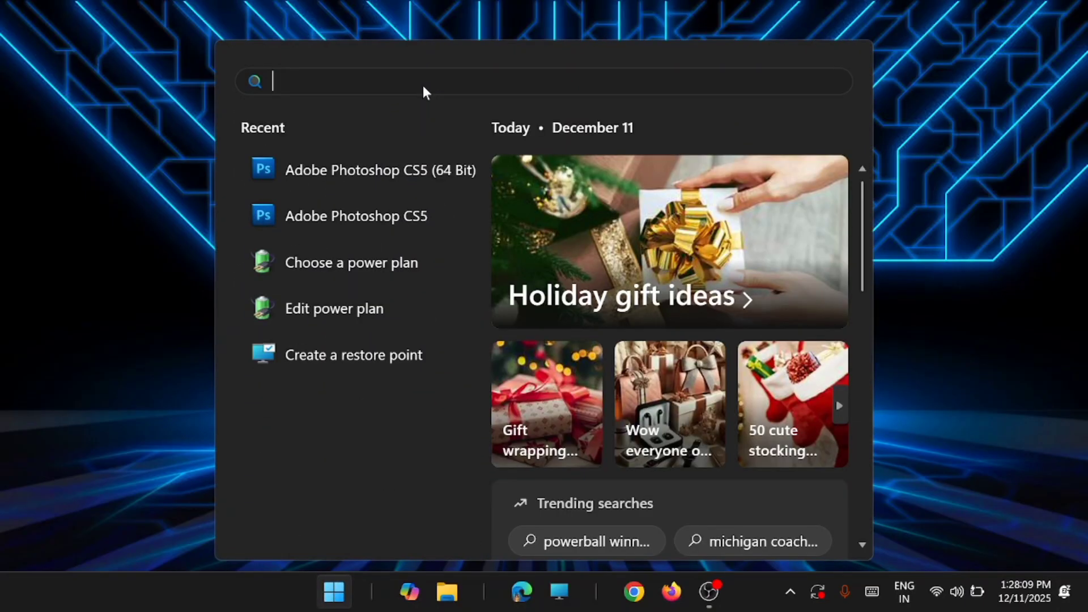
pyautogui.write('cmd')
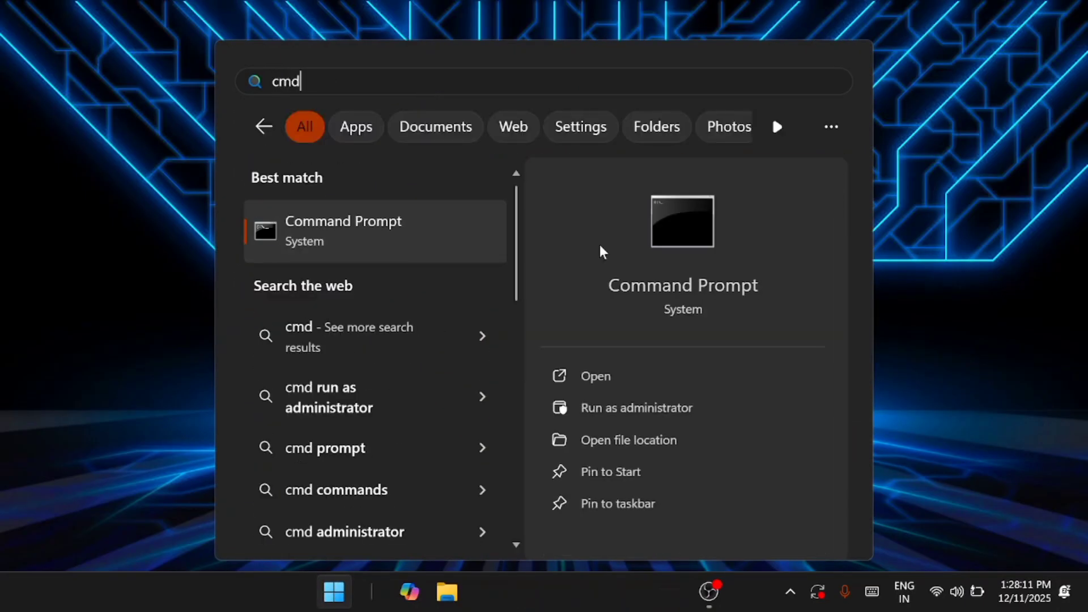
pyautogui.click(665, 412)
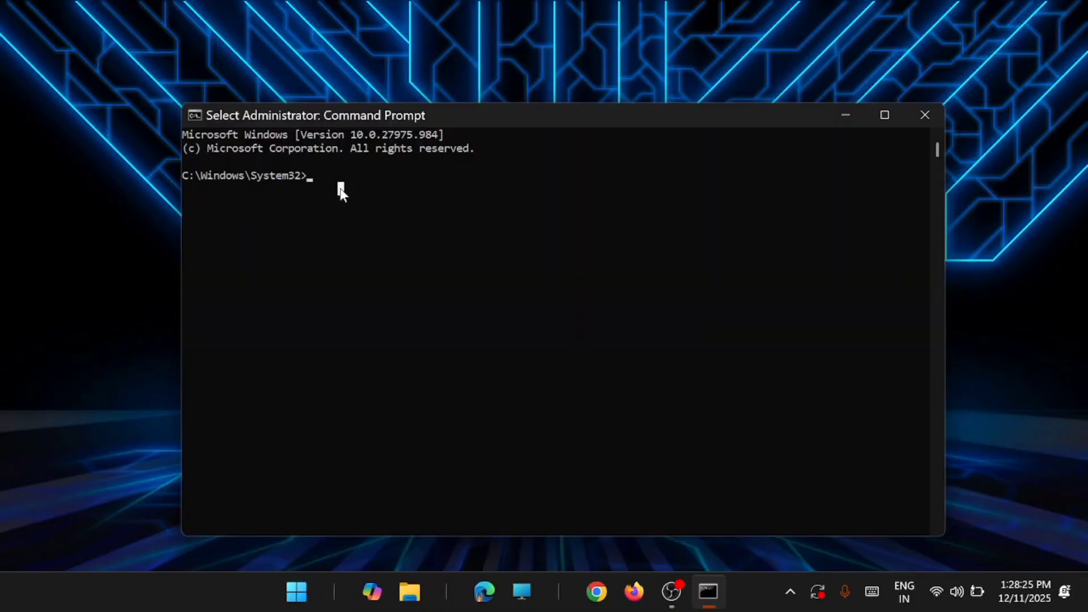
# Run sfc /scannow to check system file integrity.
pyautogui.write('sfc')
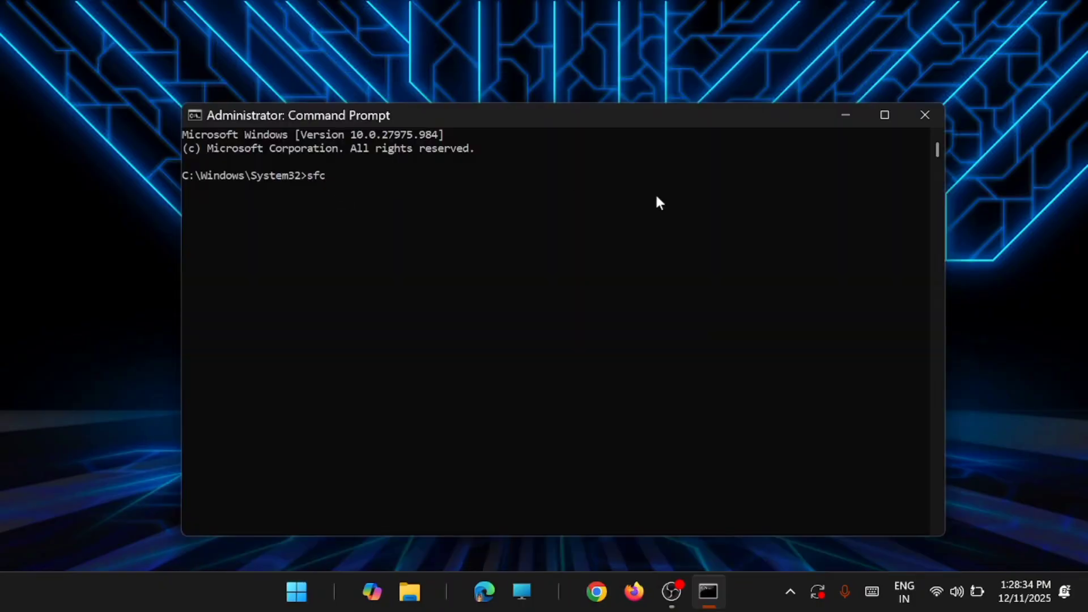
pyautogui.write('/scannow')
pyautogui.press('Return')
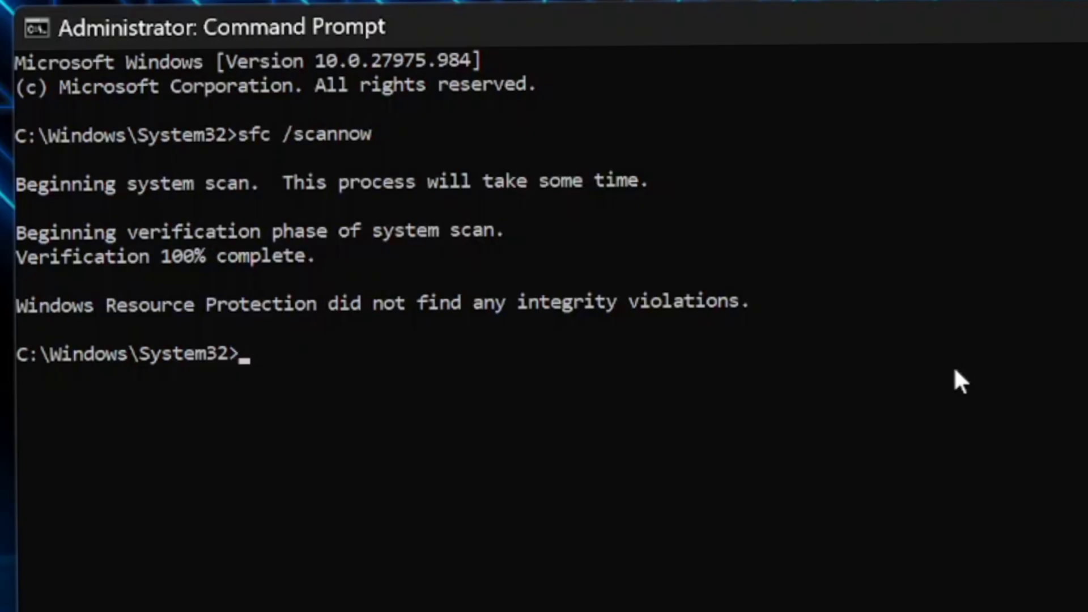
# Run dism /Online /Cleanup-Image /RestoreHealth and minimize the console.
pyautogui.write('dism /')
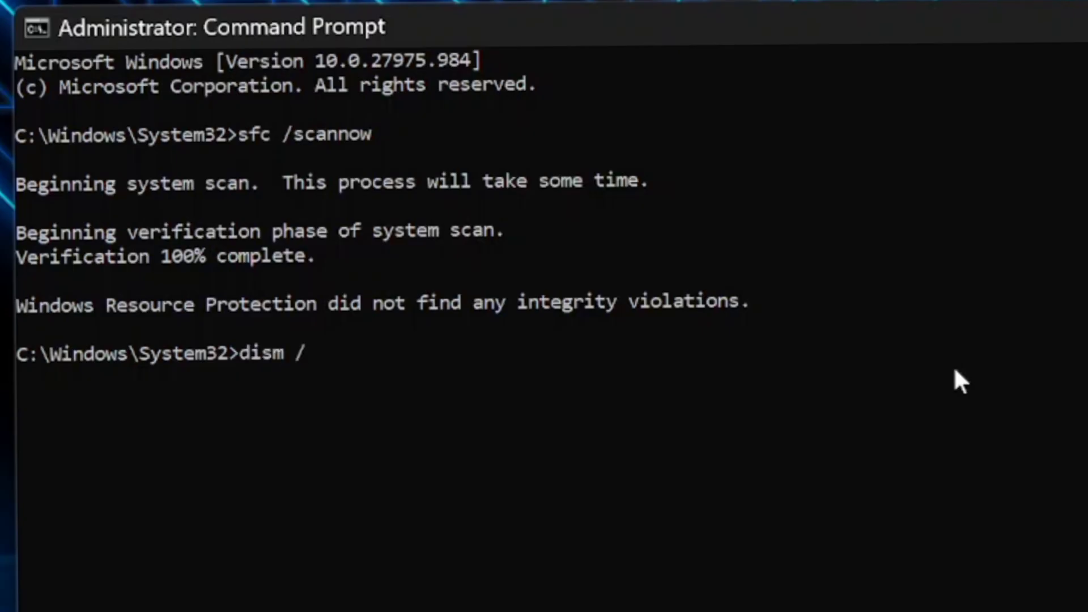
pyautogui.write('Online ')
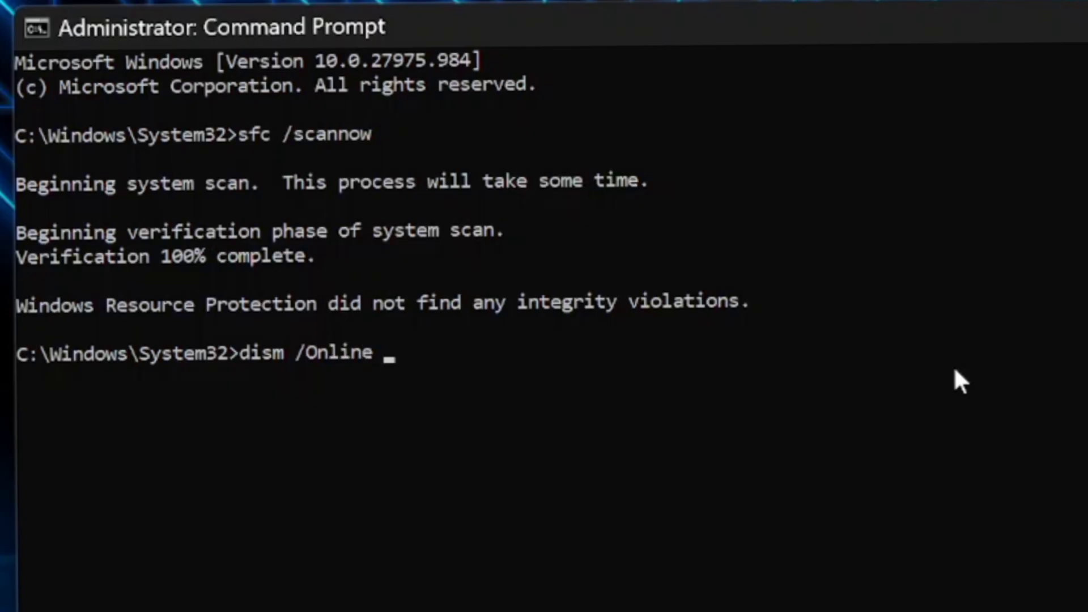
pyautogui.write('/')
pyautogui.write('Clean')
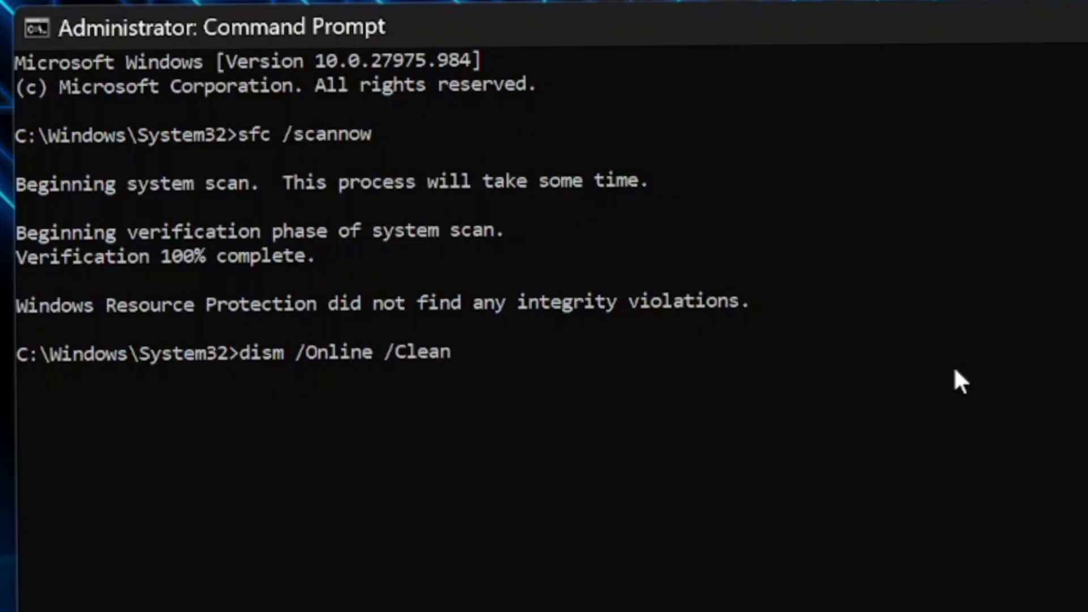
pyautogui.write('up-Ima')
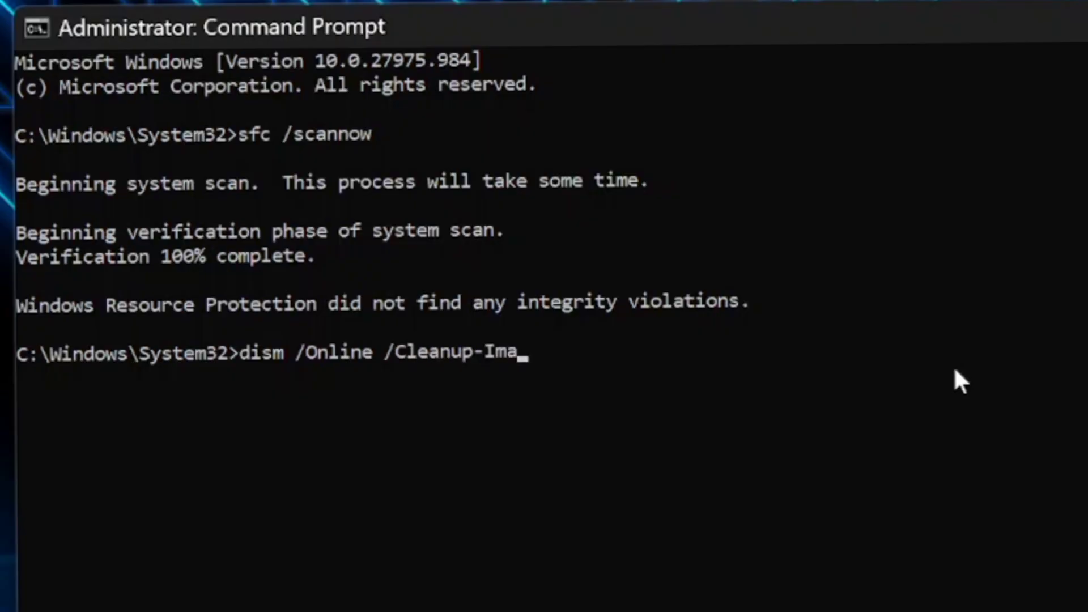
pyautogui.write('ge /')
pyautogui.write('RestoreHealt')
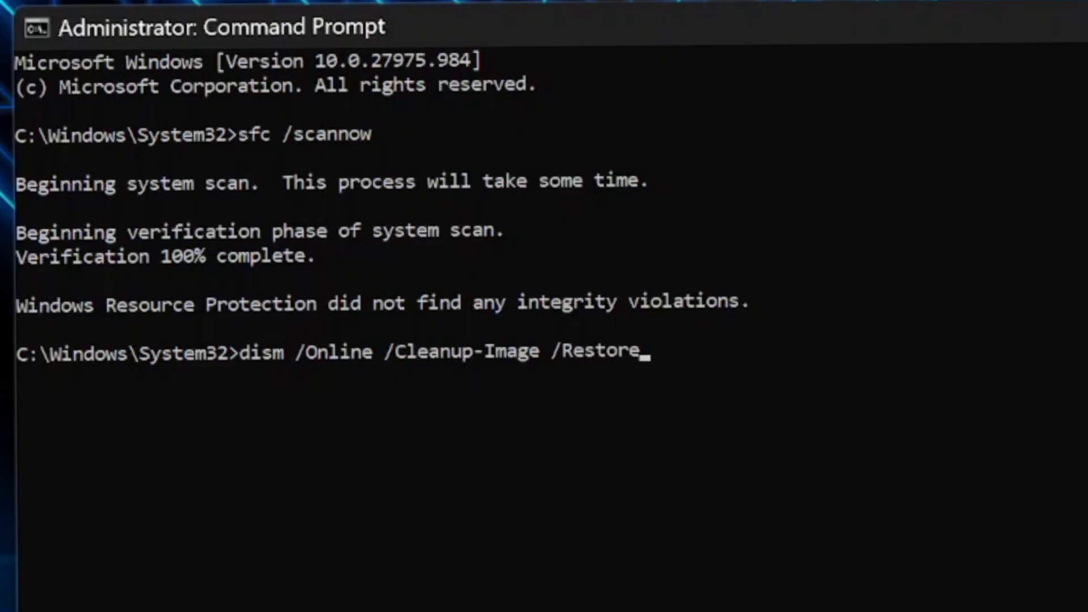
pyautogui.write('h')
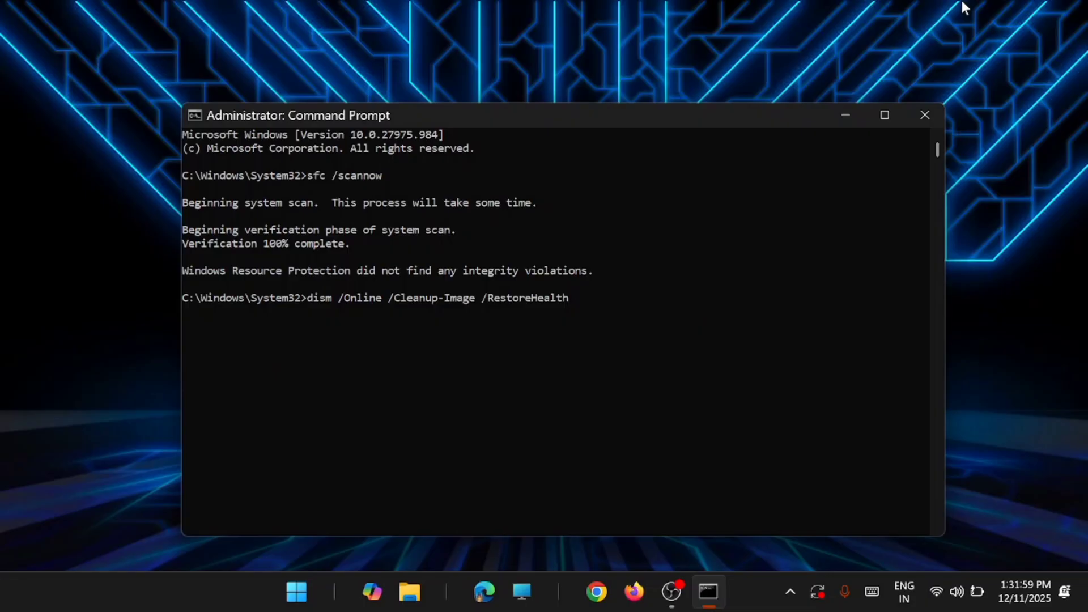
pyautogui.press('Return')
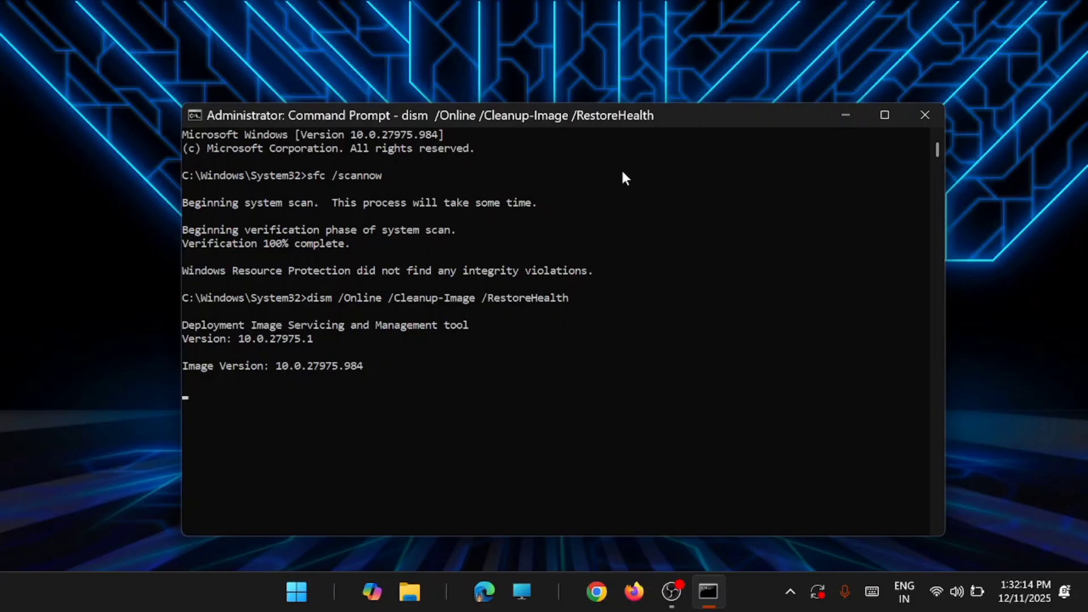
pyautogui.click(840, 118)
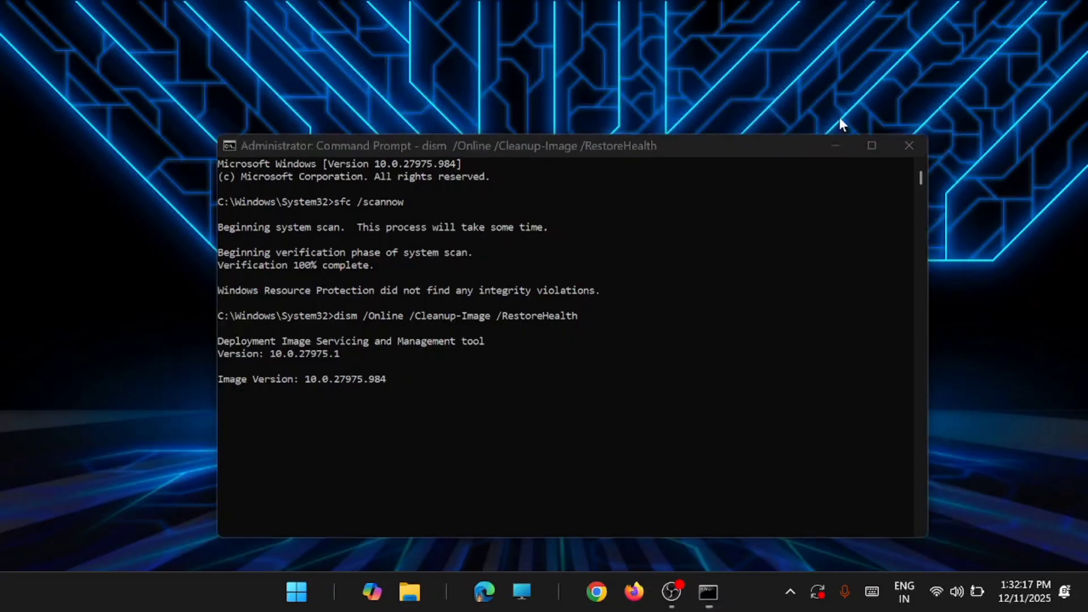